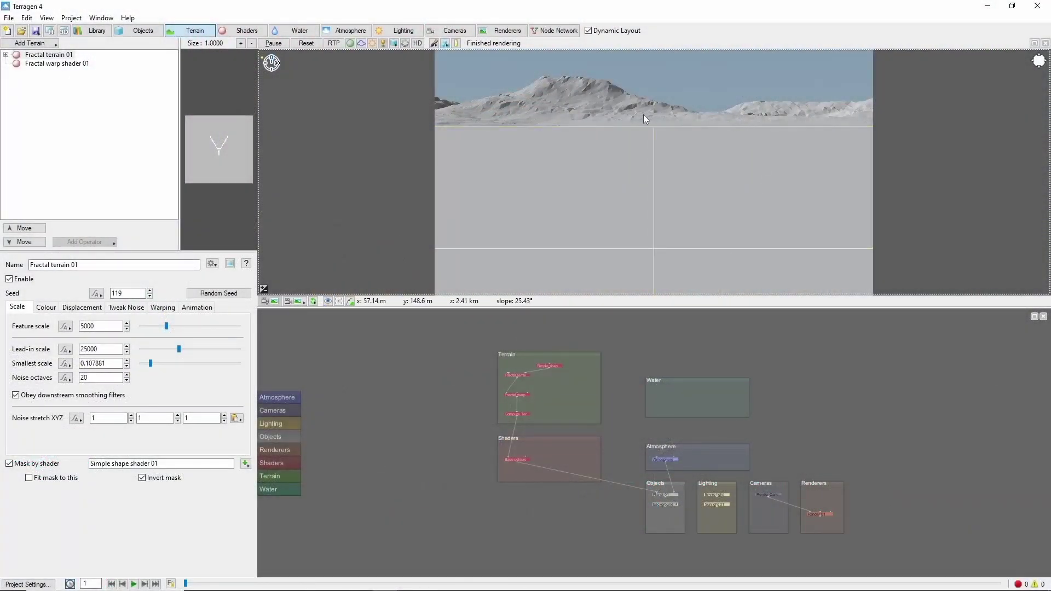
- Zoom the node network in on Fractal warp shader 01 and Compute Terrain
{"action": "scroll", "coordinate": [511, 415], "scroll_direction": "up", "scroll_amount": 6}
- Add surface layer 'Pillar Container' after the warp shader, colour and breakup off, breakup node deleted
{"action": "right_click", "coordinate": [503, 382]}
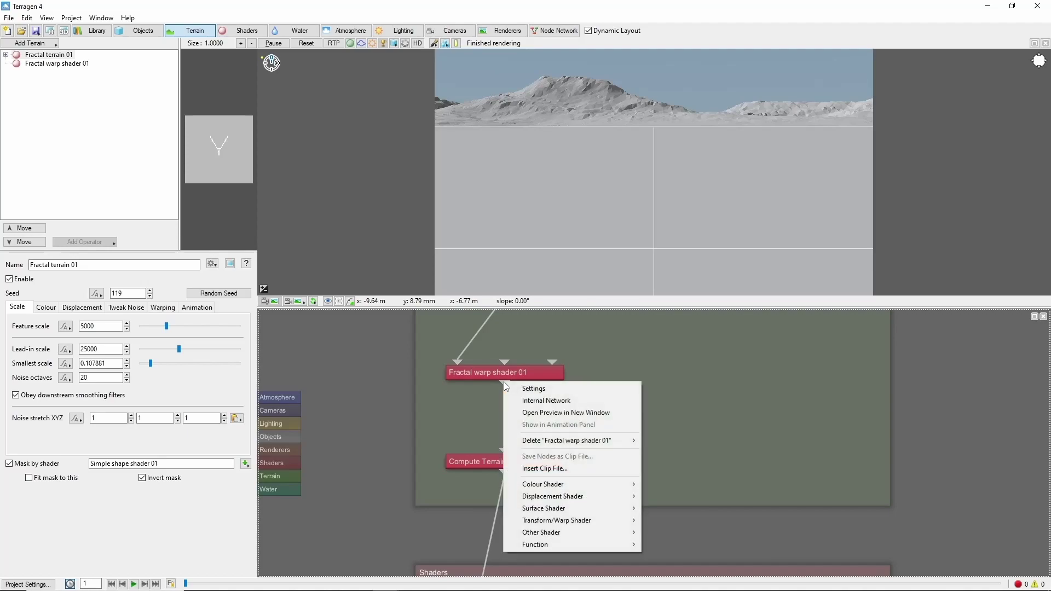
{"action": "mouse_move", "coordinate": [594, 495]}
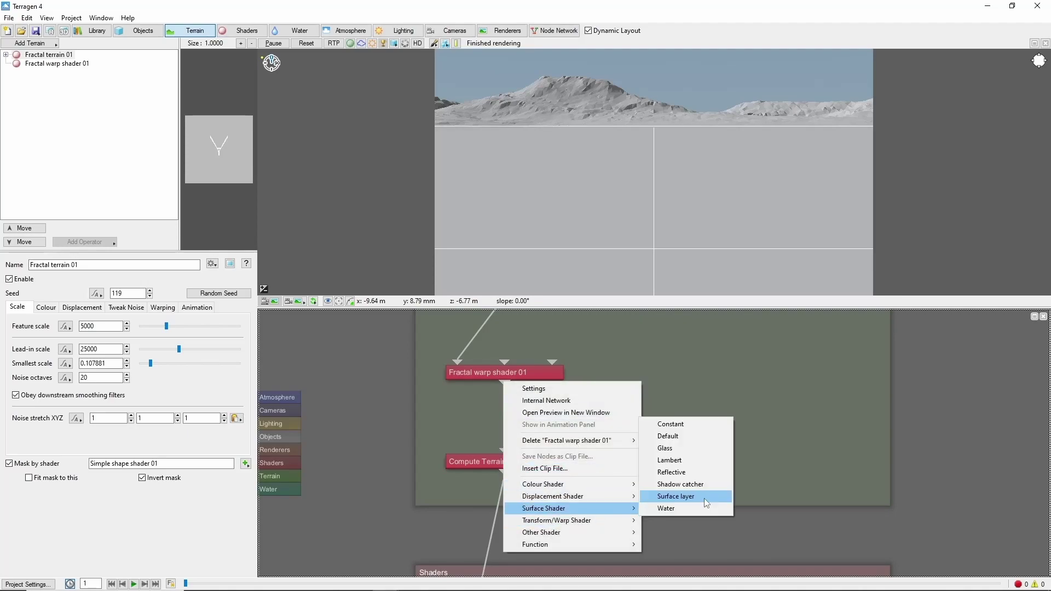
{"action": "left_click", "coordinate": [703, 498]}
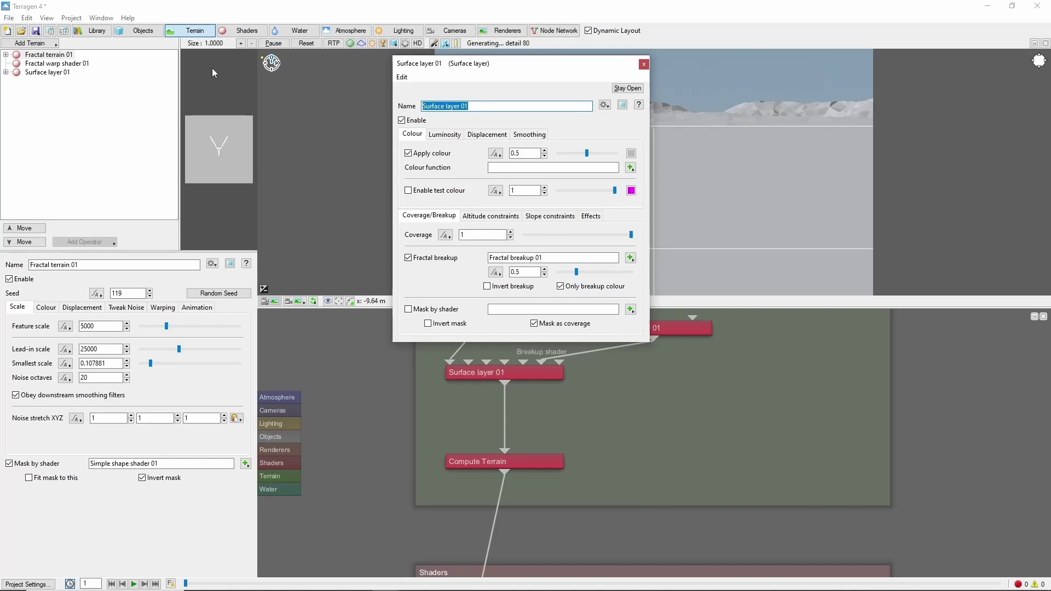
{"action": "type", "text": "Pillar Container"}
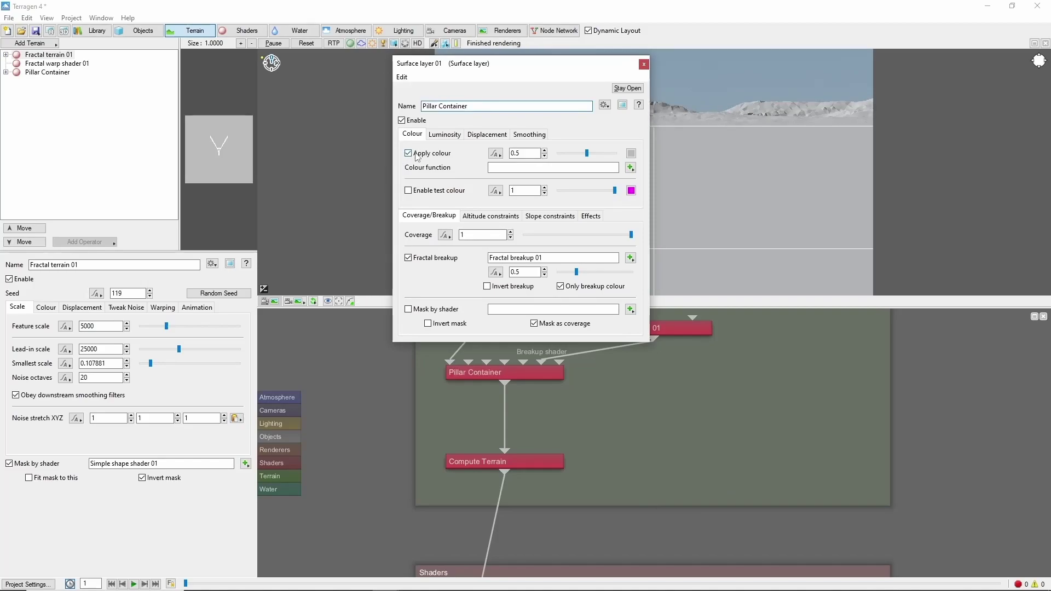
{"action": "left_click", "coordinate": [407, 153]}
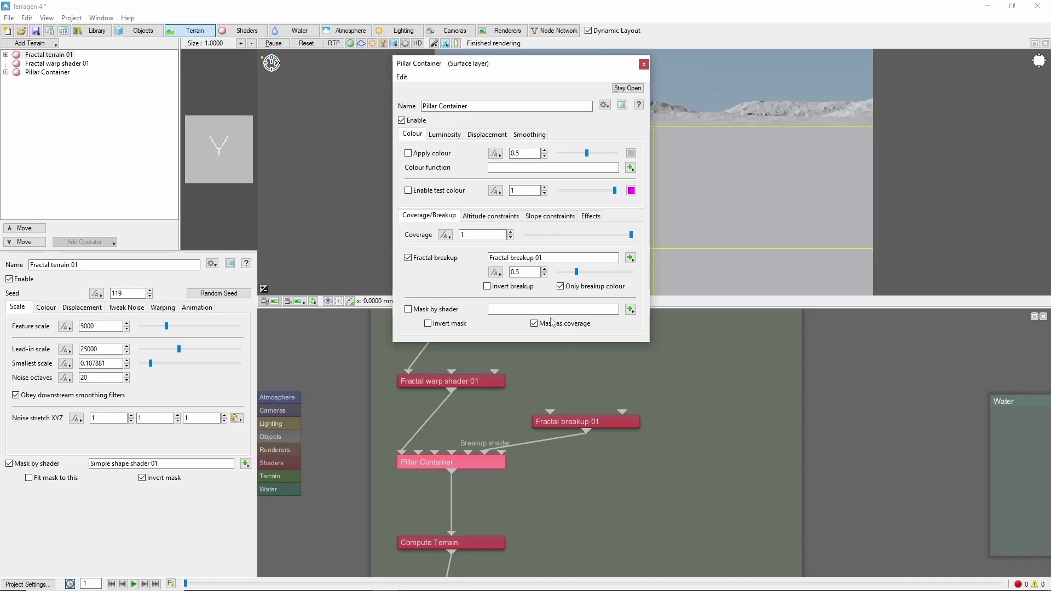
{"action": "left_click", "coordinate": [408, 258]}
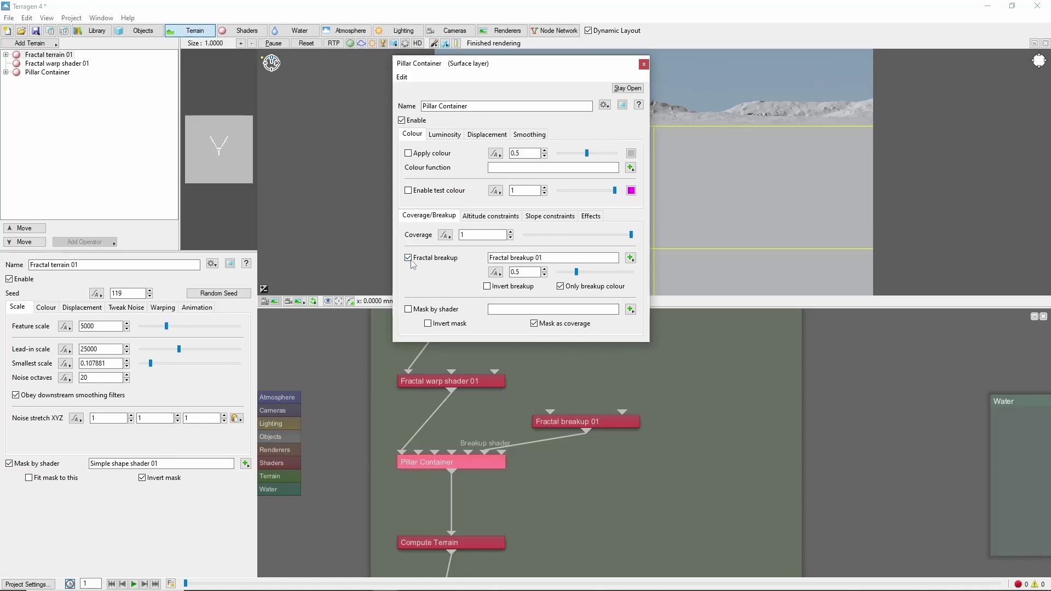
{"action": "left_click", "coordinate": [612, 419]}
{"action": "key", "text": "Delete"}
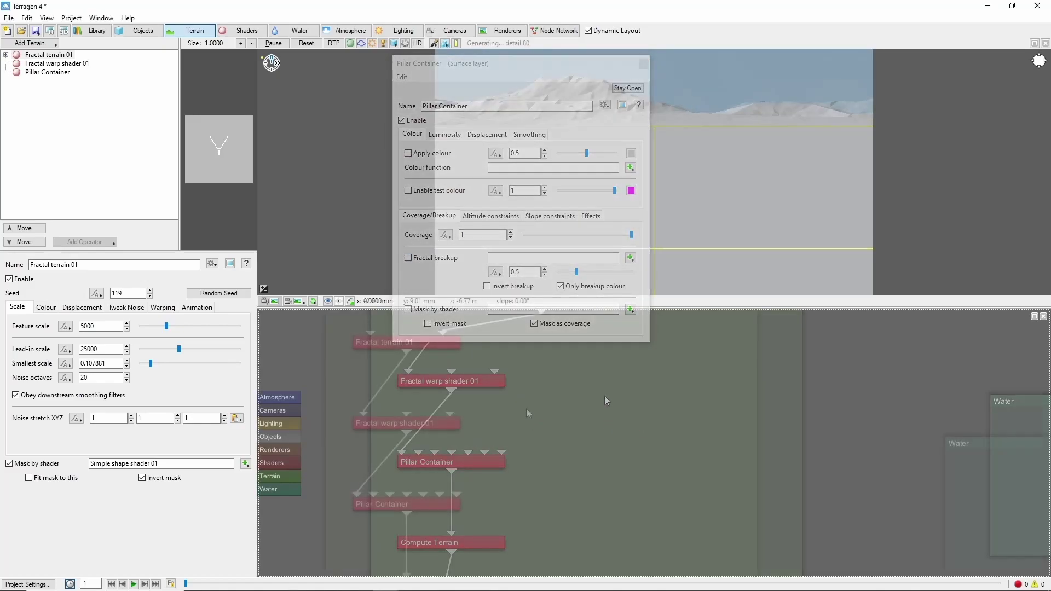
- Add Simple shape shader 02 beside the warp shader and connect it to Pillar Container's child layers
{"action": "key", "text": "Tab"}
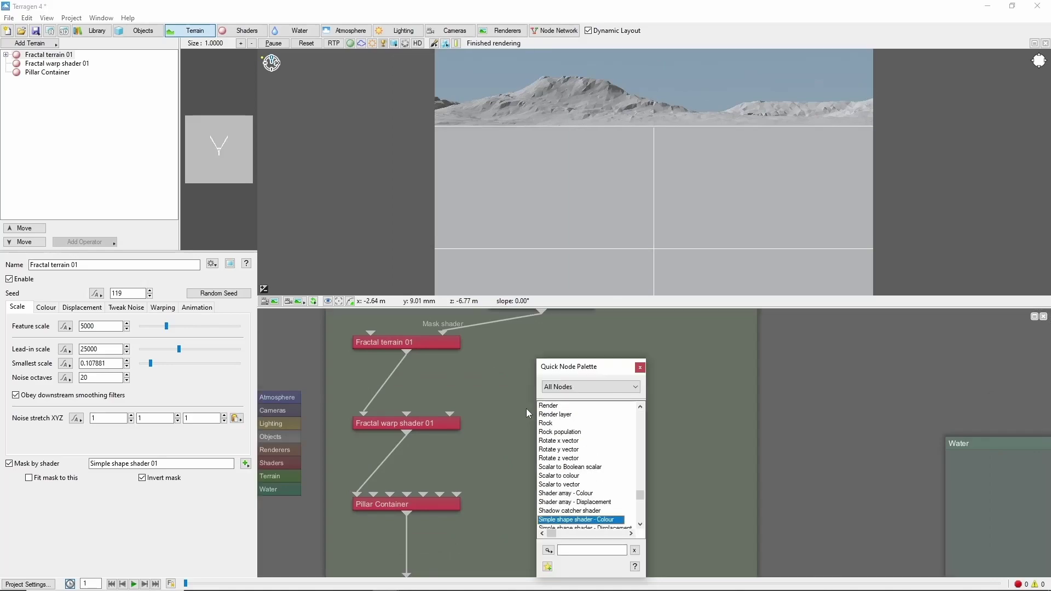
{"action": "key", "text": "Return"}
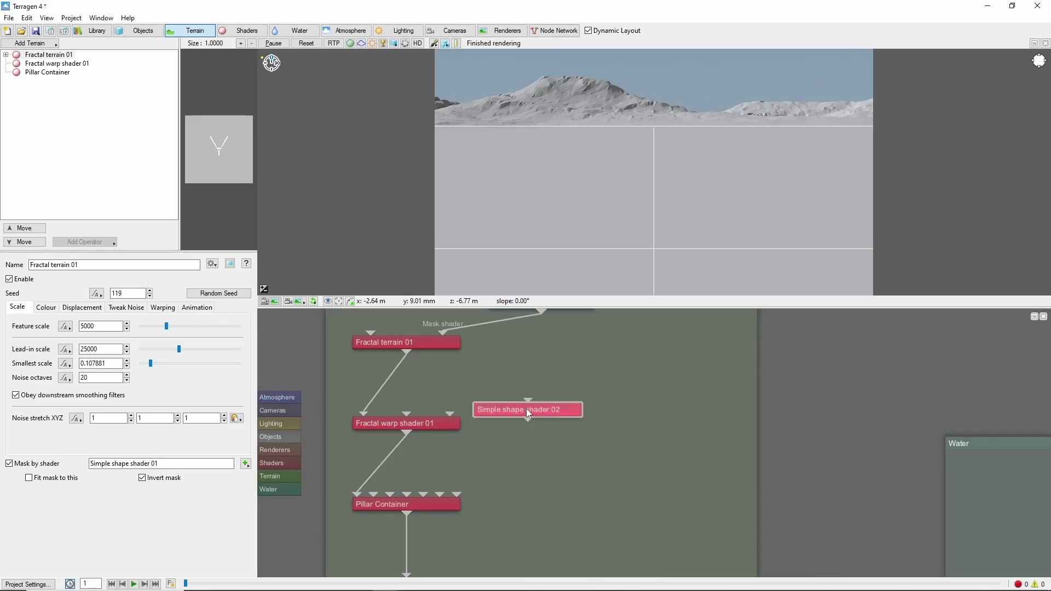
{"action": "left_click_drag", "start_coordinate": [527, 408], "coordinate": [579, 423]}
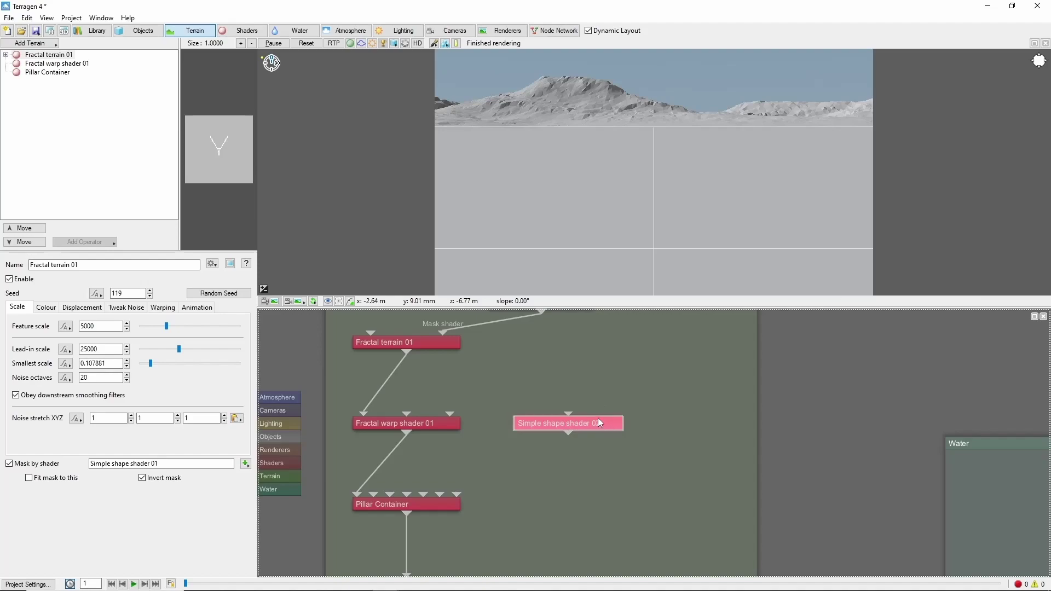
{"action": "left_click_drag", "start_coordinate": [567, 438], "coordinate": [421, 495]}
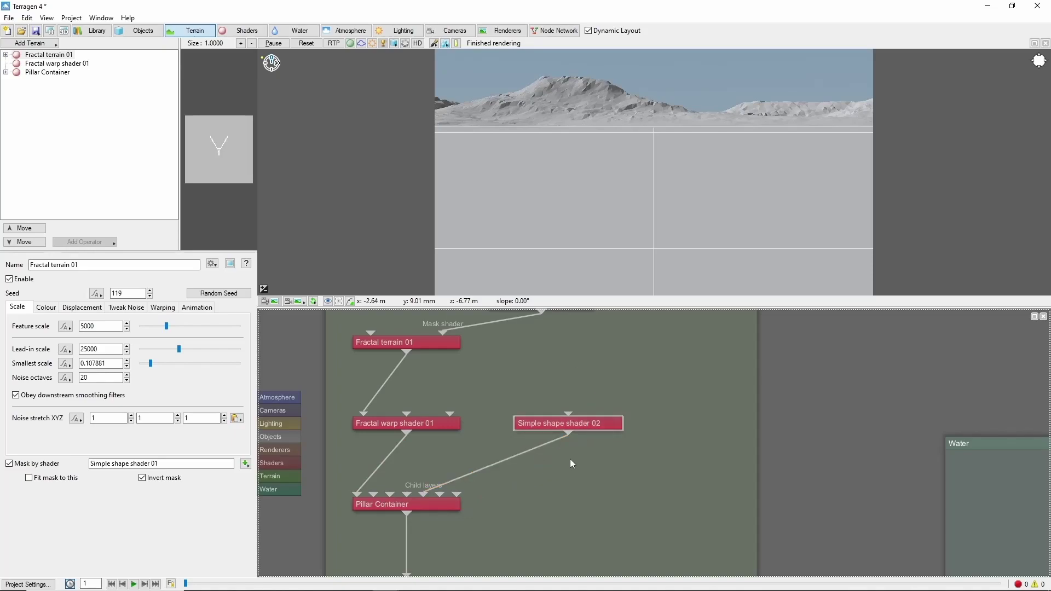
- Make Simple shape shader 02 a Circle/Ellipse sized 50 by 100
{"action": "double_click", "coordinate": [569, 423]}
{"action": "left_click", "coordinate": [498, 152]}
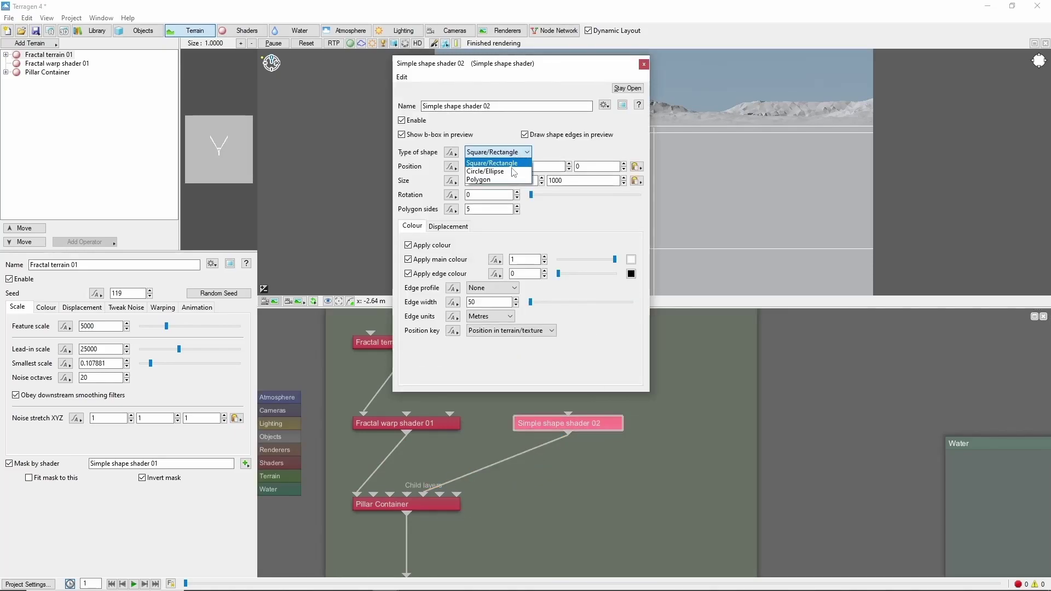
{"action": "left_click", "coordinate": [514, 171]}
{"action": "type", "text": "50"}
{"action": "key", "text": "Tab"}
{"action": "type", "text": "100"}
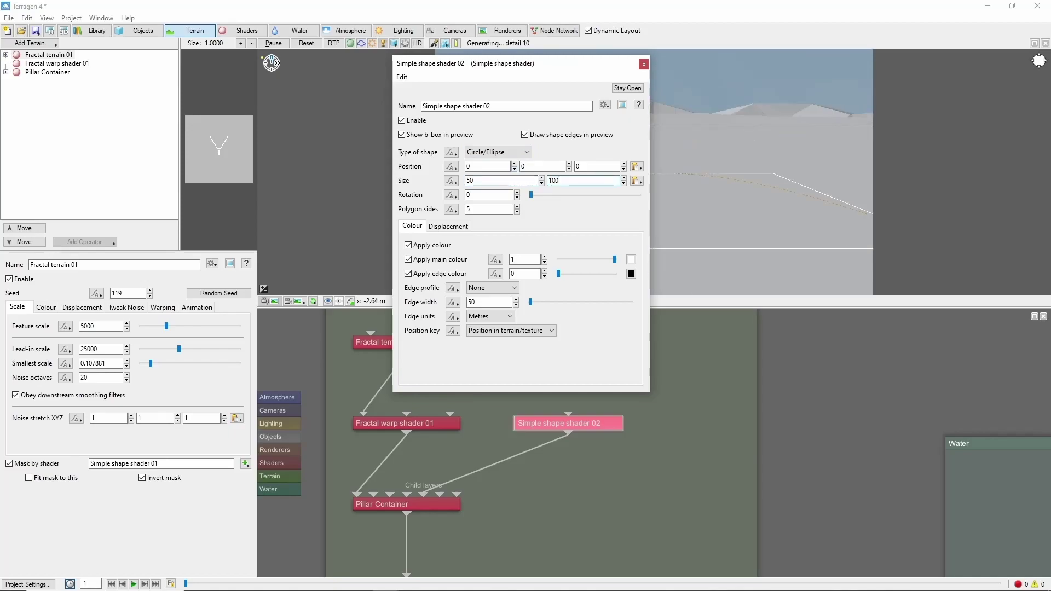
- Apply shape displacement of 100 with a Smooth step edge 25 wide, raising the pillar
{"action": "left_click", "coordinate": [458, 228]}
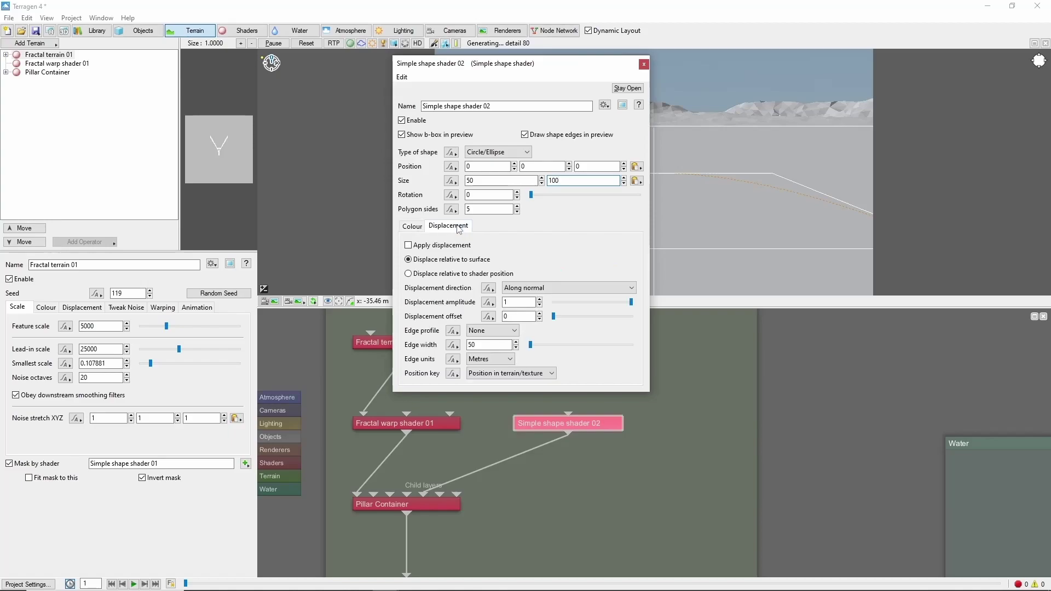
{"action": "left_click", "coordinate": [409, 246]}
{"action": "key", "text": "Tab"}
{"action": "key", "text": "Tab"}
{"action": "key", "text": "Tab"}
{"action": "type", "text": "100"}
{"action": "key", "text": "Return"}
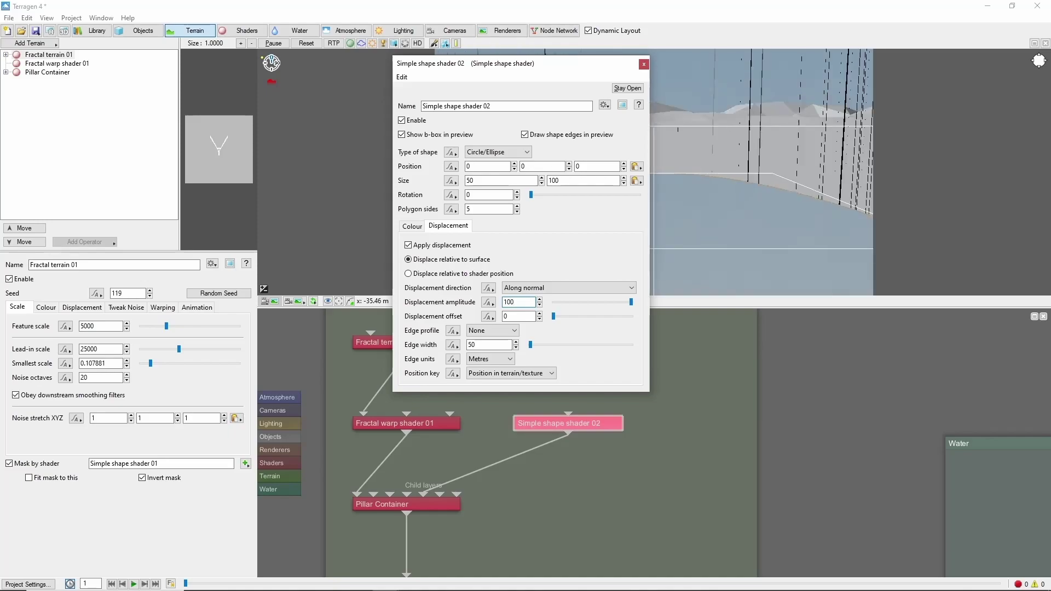
{"action": "left_click", "coordinate": [512, 330]}
{"action": "left_click", "coordinate": [511, 351]}
{"action": "key", "text": "Tab"}
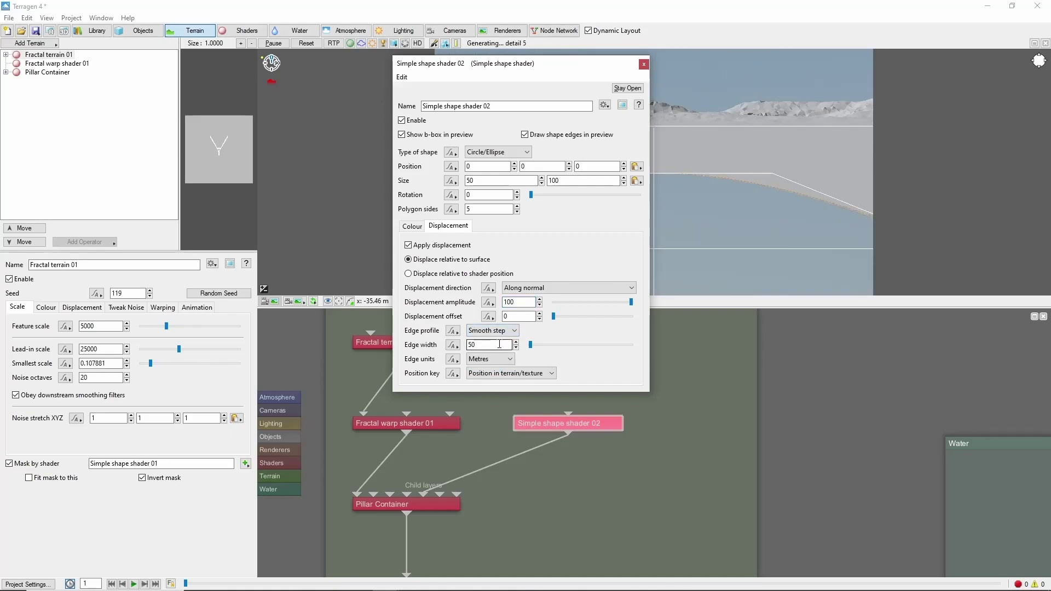
{"action": "type", "text": "25"}
{"action": "left_click_drag", "start_coordinate": [624, 65], "coordinate": [402, 74]}
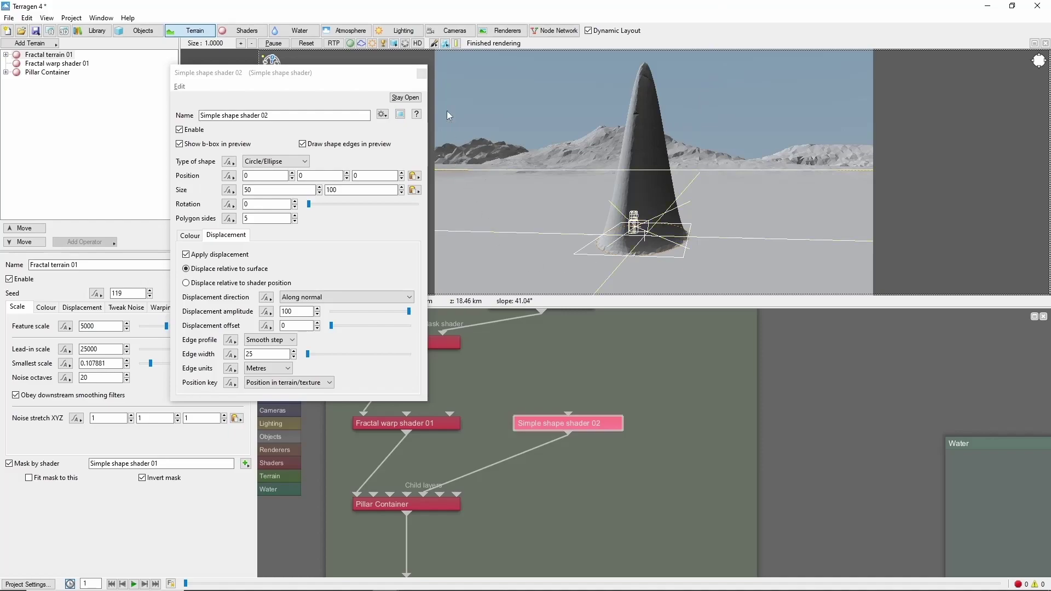
{"action": "left_click", "coordinate": [421, 73]}
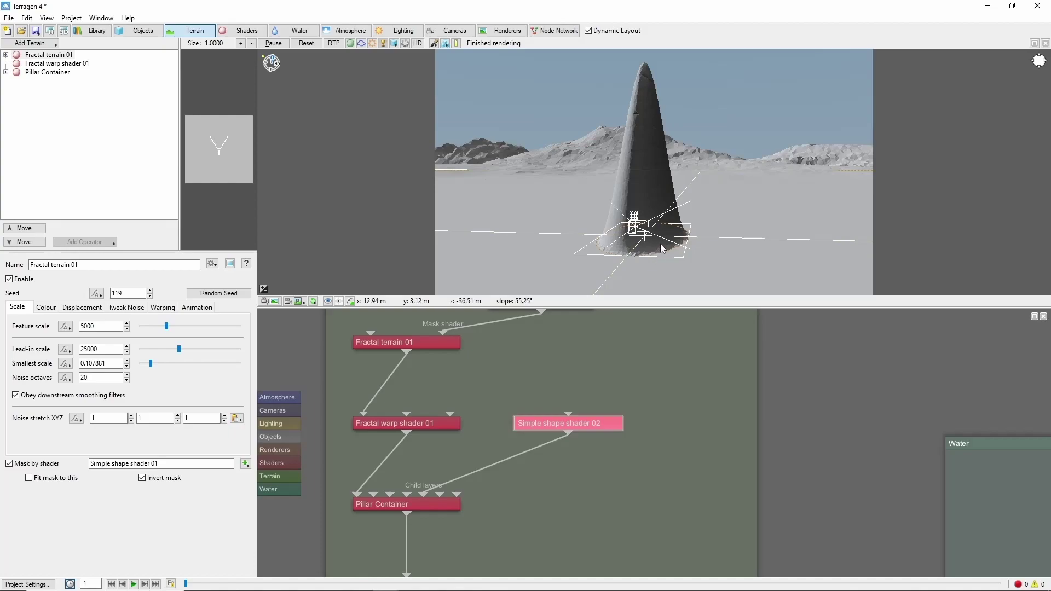
- Add a Vector displacement shader 01 node below Simple shape shader 02
{"action": "left_click", "coordinate": [631, 452]}
{"action": "key", "text": "Tab"}
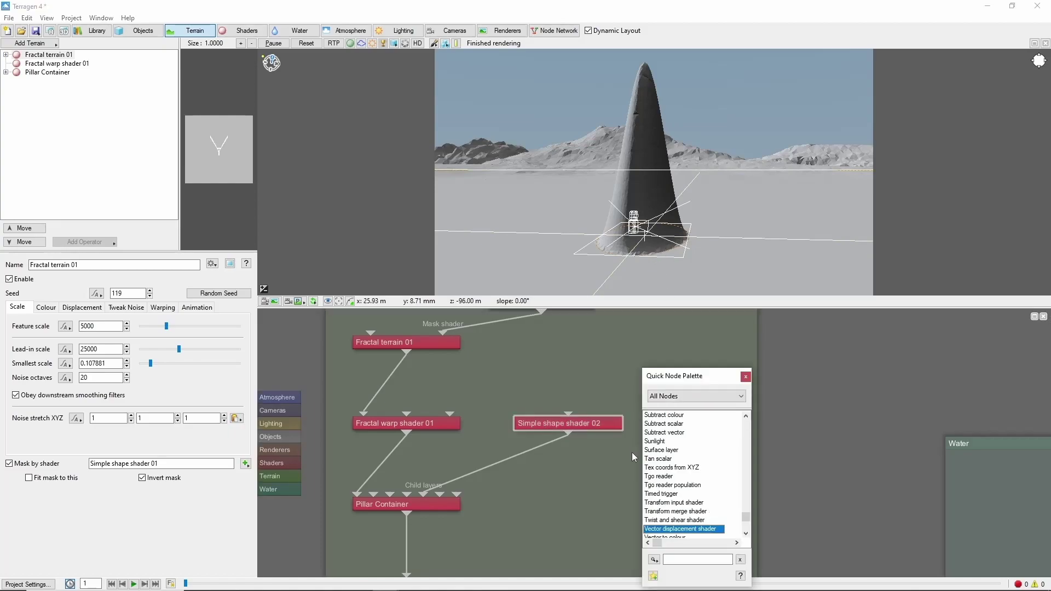
{"action": "key", "text": "Return"}
{"action": "scroll", "coordinate": [631, 452], "scroll_direction": "up", "scroll_amount": 1}
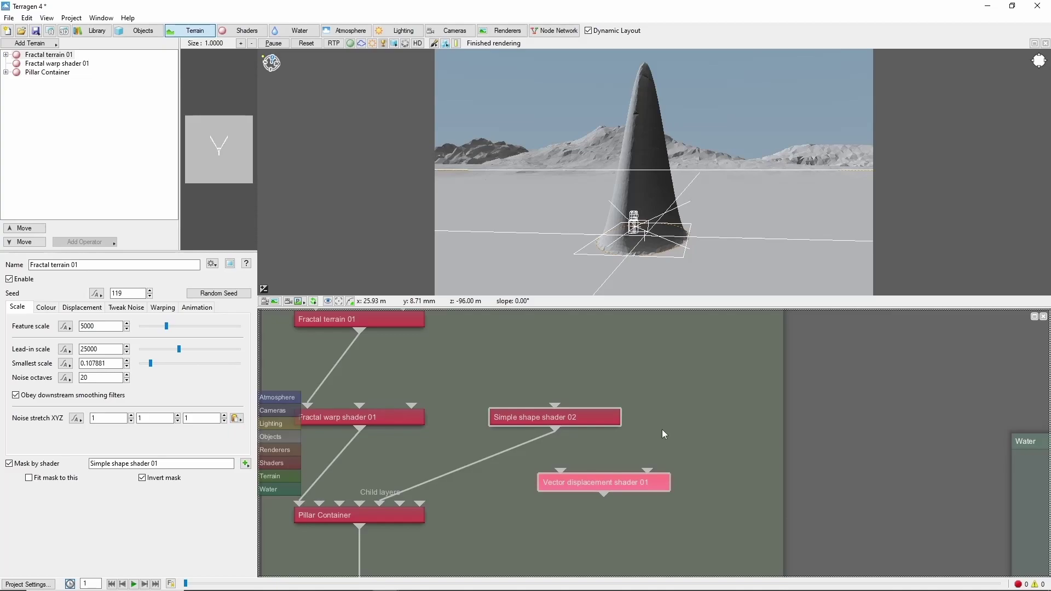
{"action": "left_click", "coordinate": [731, 356]}
{"action": "scroll", "coordinate": [731, 356], "scroll_direction": "down", "scroll_amount": 1}
{"action": "scroll", "coordinate": [731, 358], "scroll_direction": "up", "scroll_amount": 1}
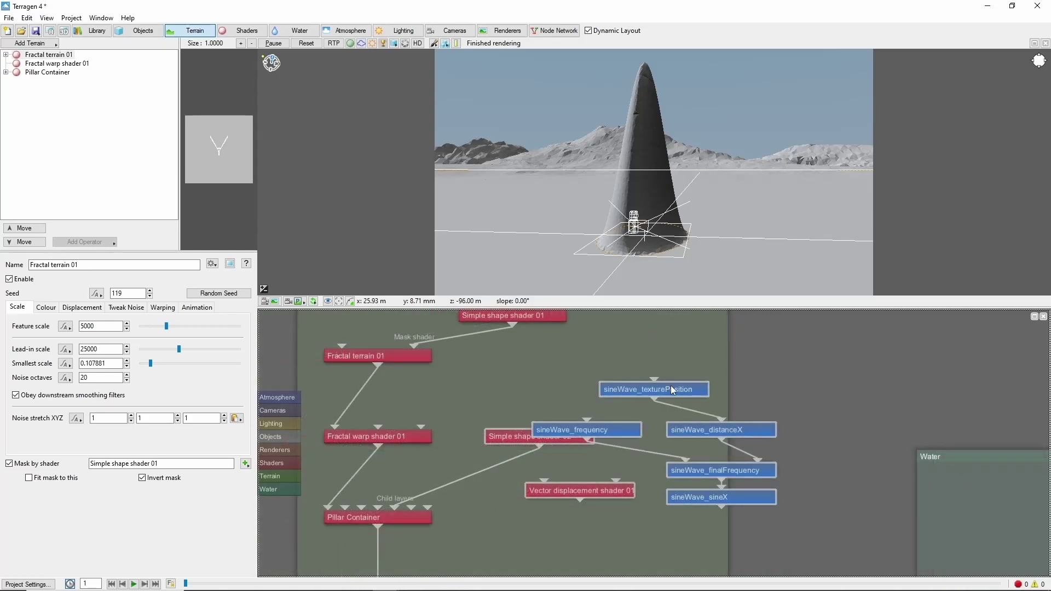
- Move the sineWave nodes aside and preview sineWave_sineX zoomed out to 62.50 m
{"action": "left_click_drag", "start_coordinate": [672, 389], "coordinate": [718, 316]}
{"action": "left_click", "coordinate": [800, 325]}
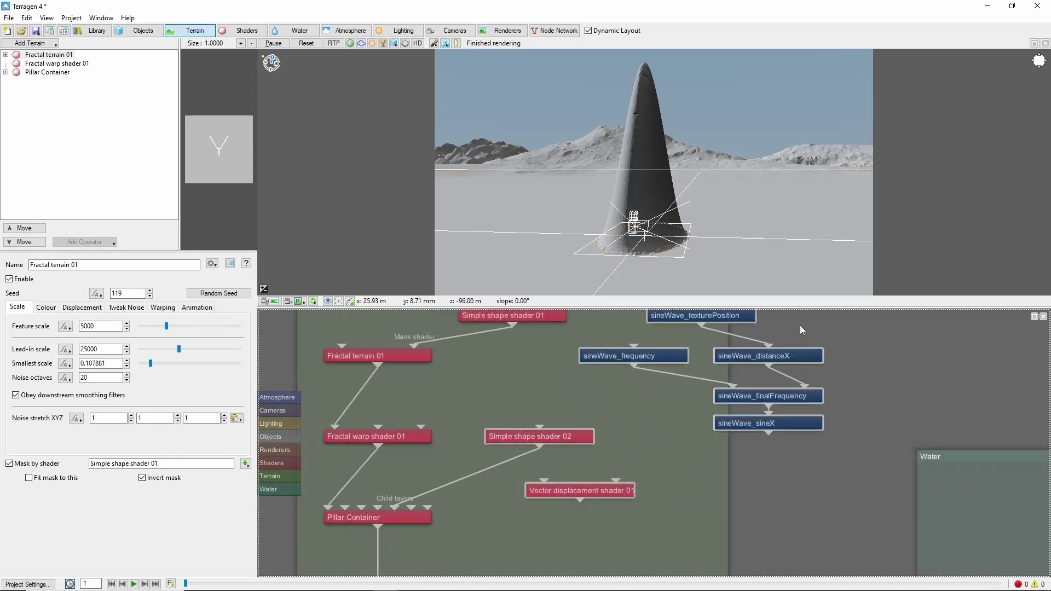
{"action": "double_click", "coordinate": [784, 424]}
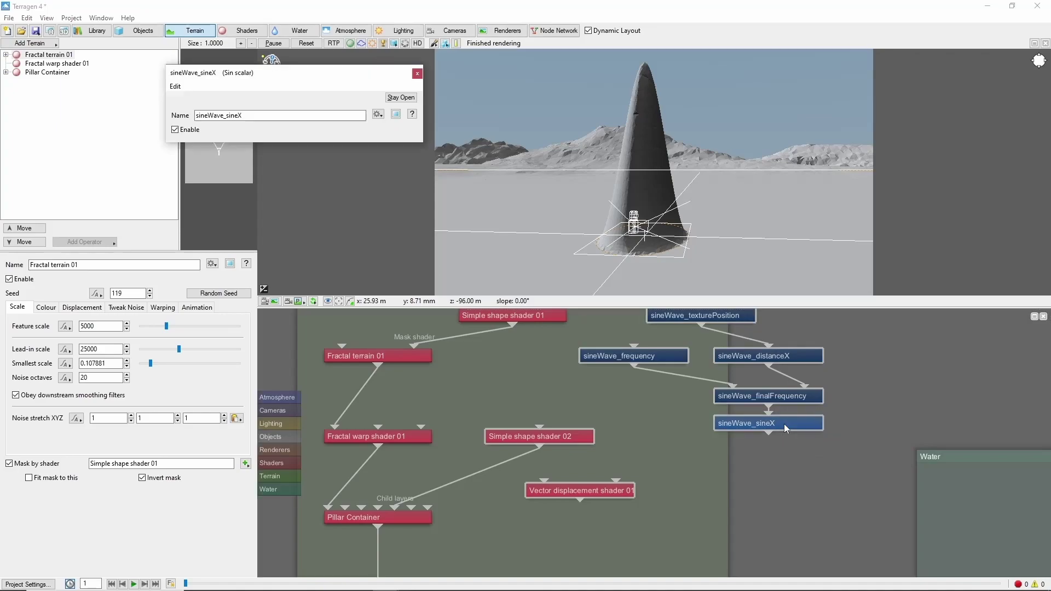
{"action": "left_click", "coordinate": [396, 114]}
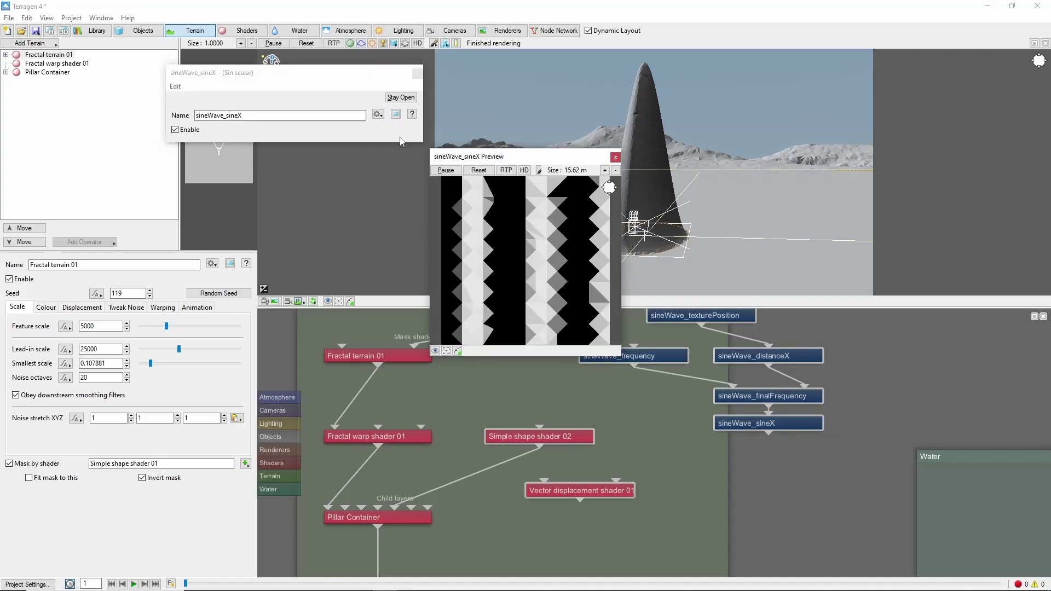
{"action": "left_click", "coordinate": [615, 170]}
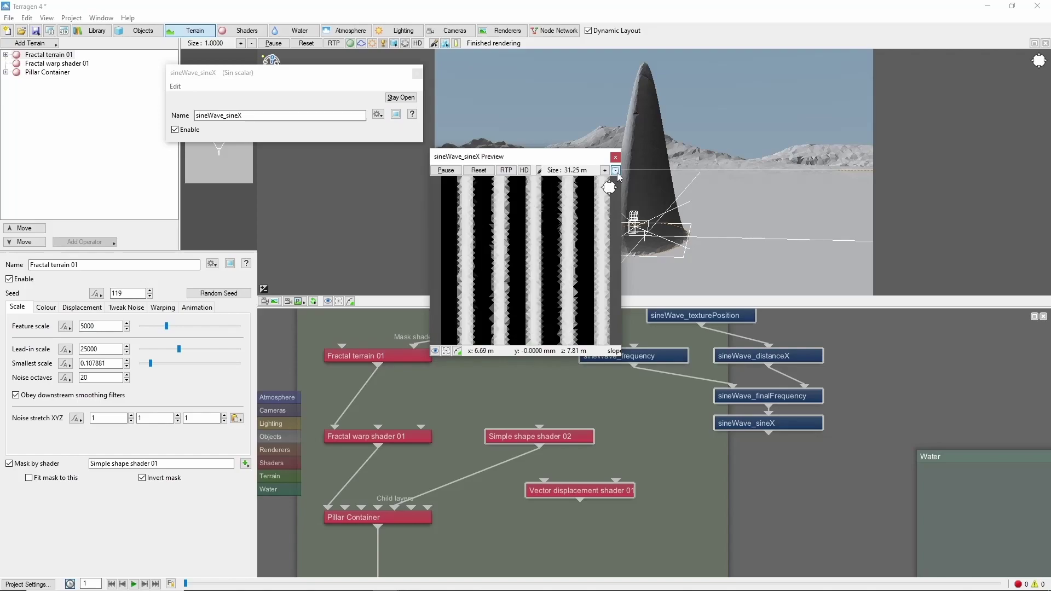
{"action": "left_click", "coordinate": [615, 170]}
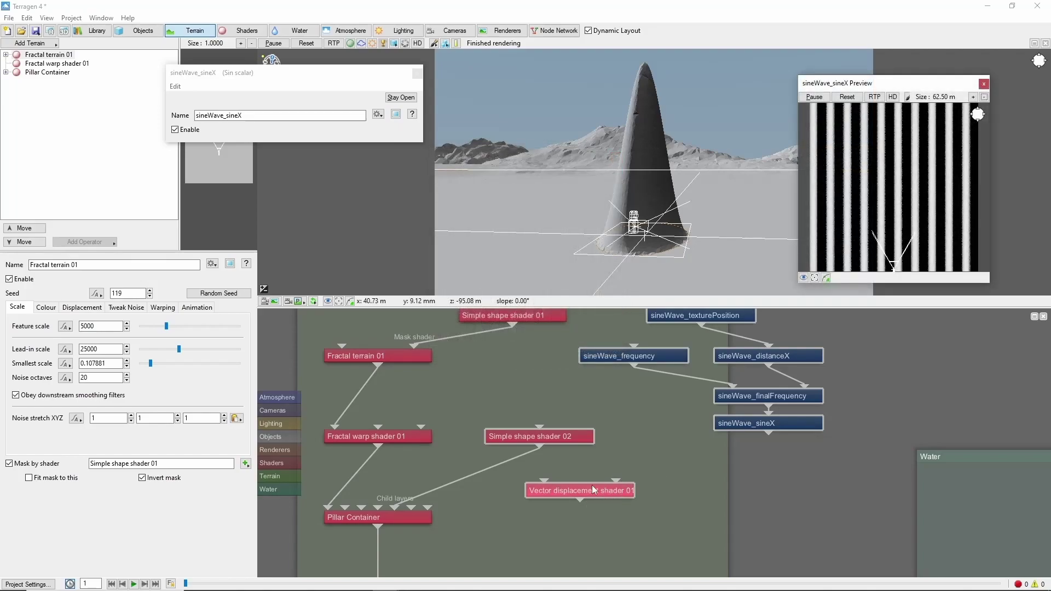
{"action": "left_click", "coordinate": [679, 453]}
{"action": "key", "text": "Tab"}
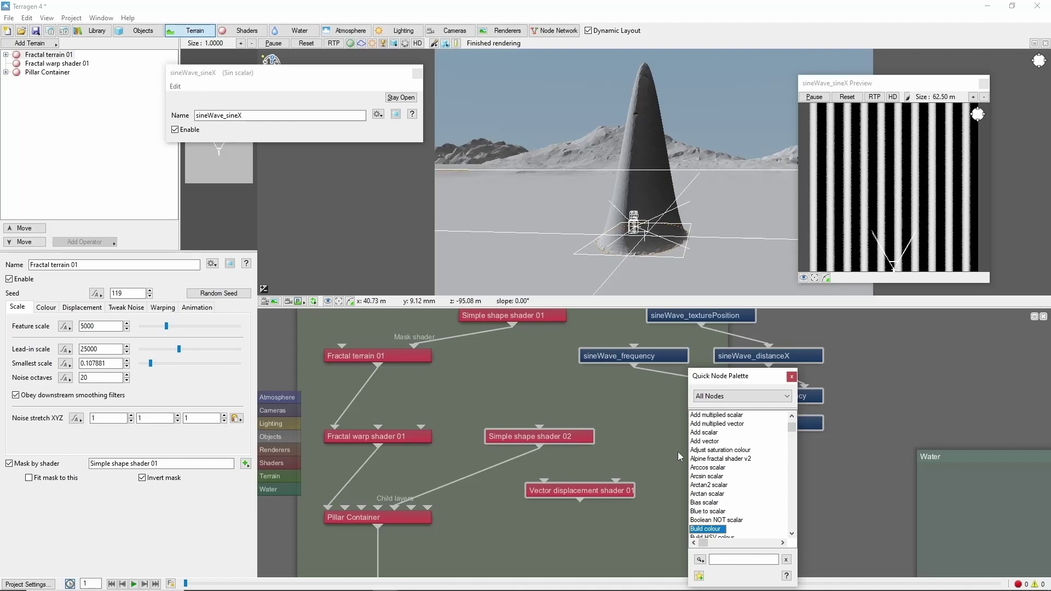
- Add Build vector 01 with sineWave_sineX as X input, feeding the displacement's vector function
{"action": "key", "text": "Down"}
{"action": "key", "text": "Down"}
{"action": "key", "text": "Return"}
{"action": "left_click_drag", "start_coordinate": [771, 428], "coordinate": [632, 455]}
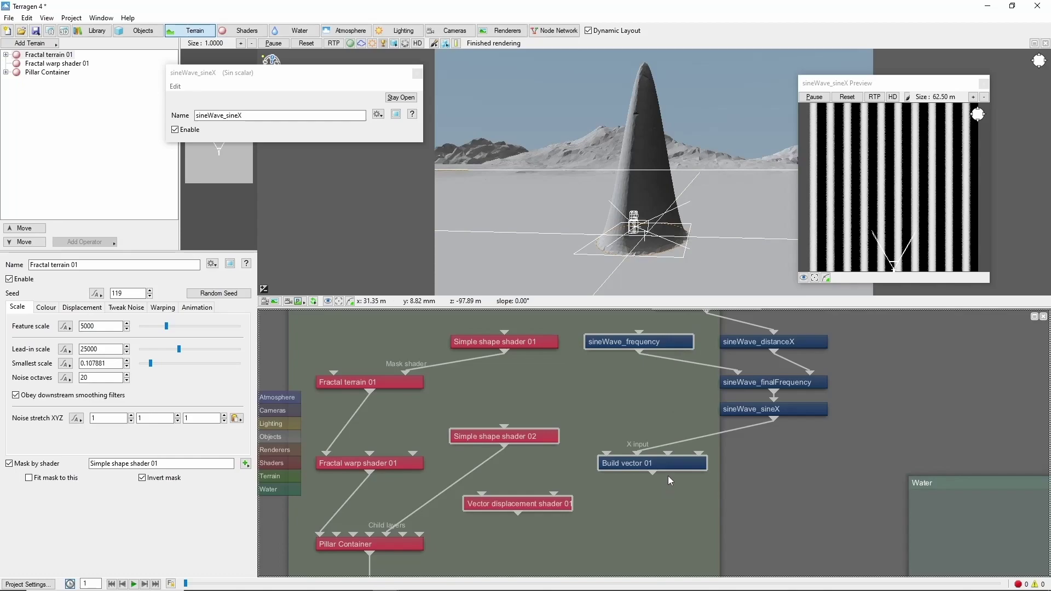
{"action": "left_click_drag", "start_coordinate": [652, 474], "coordinate": [553, 493]}
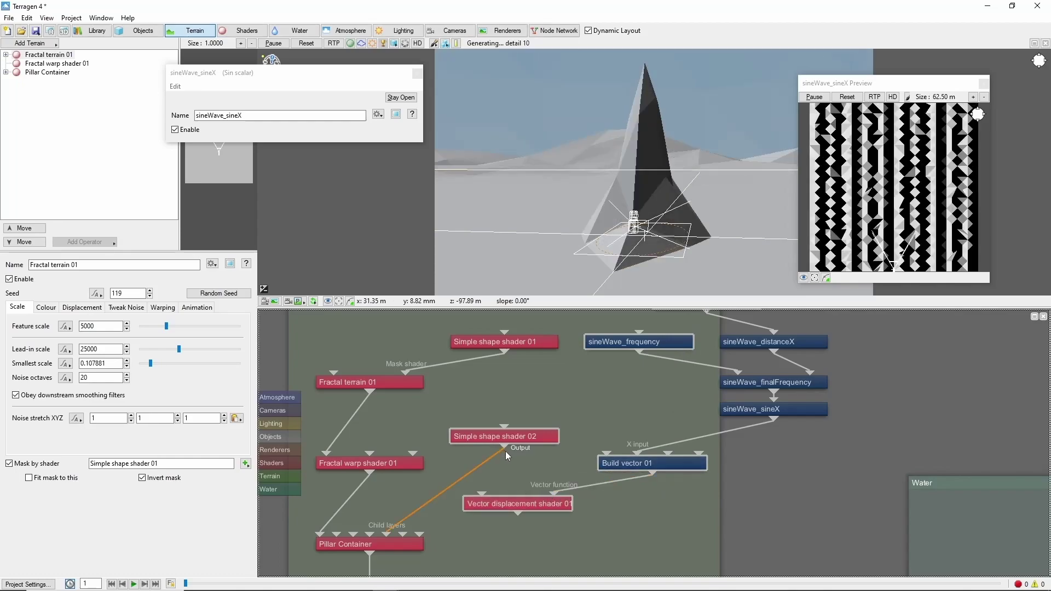
- Set Vector displacement shader 01's final multiplier to 5
{"action": "left_click", "coordinate": [521, 505]}
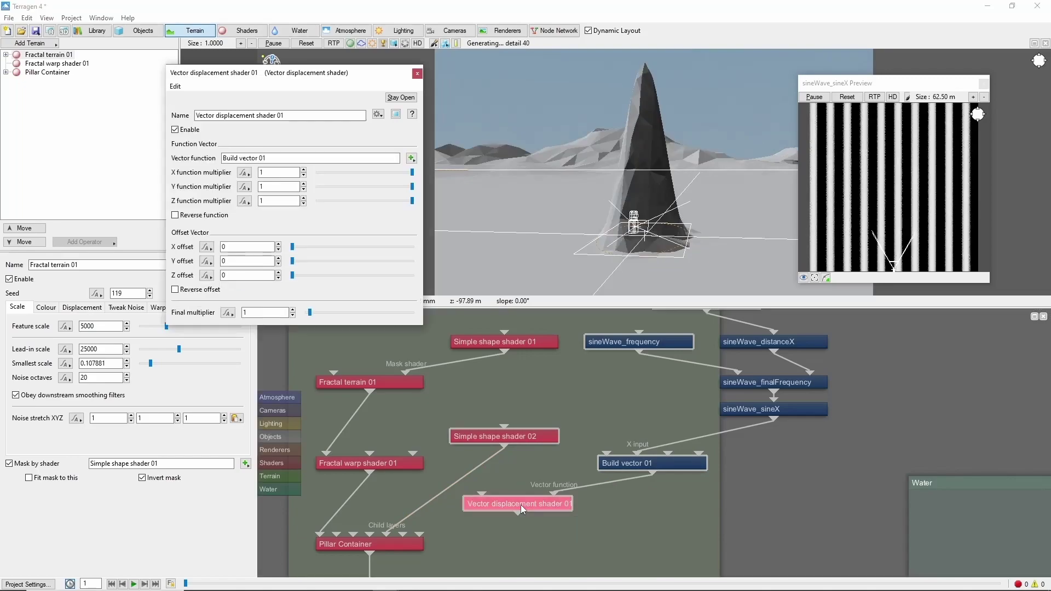
{"action": "double_click", "coordinate": [265, 312]}
{"action": "type", "text": "5"}
{"action": "key", "text": "Return"}
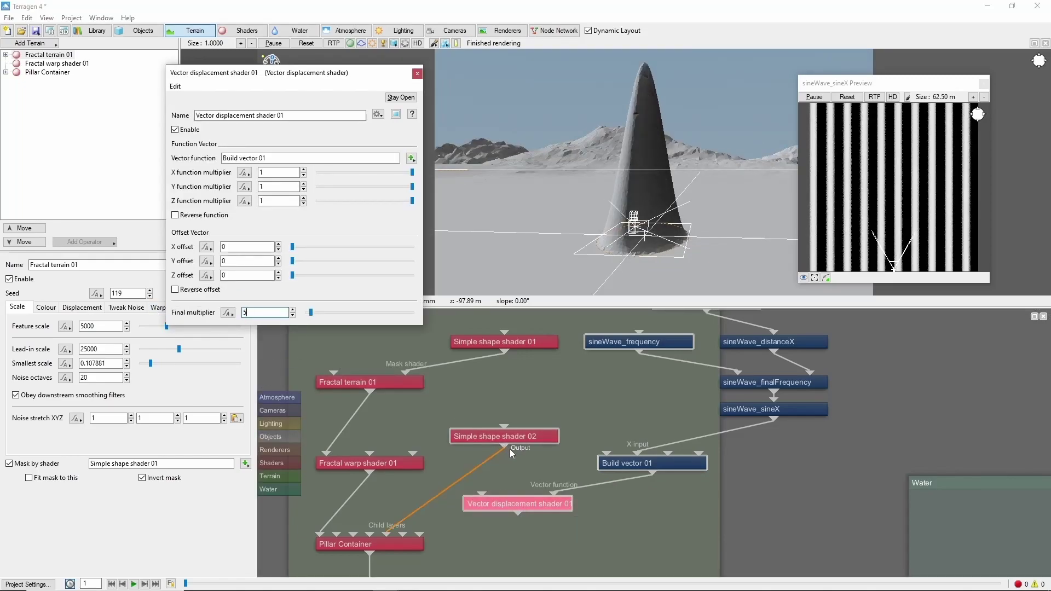
- Route Simple shape shader 02 through the vector displacement into Pillar Container's child layers
{"action": "left_click_drag", "start_coordinate": [510, 449], "coordinate": [481, 494]}
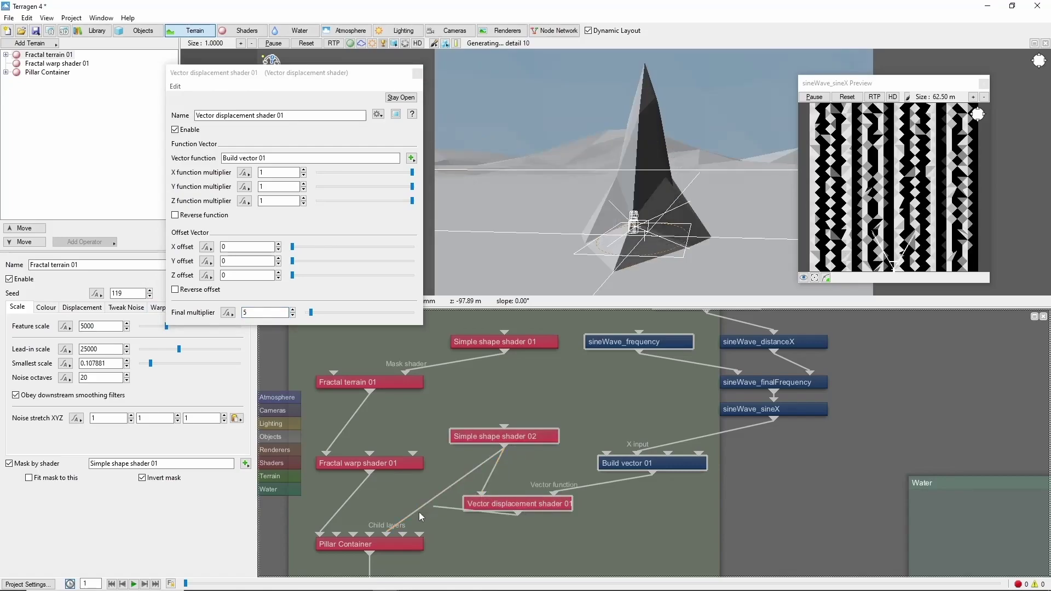
{"action": "left_click_drag", "start_coordinate": [415, 515], "coordinate": [386, 534]}
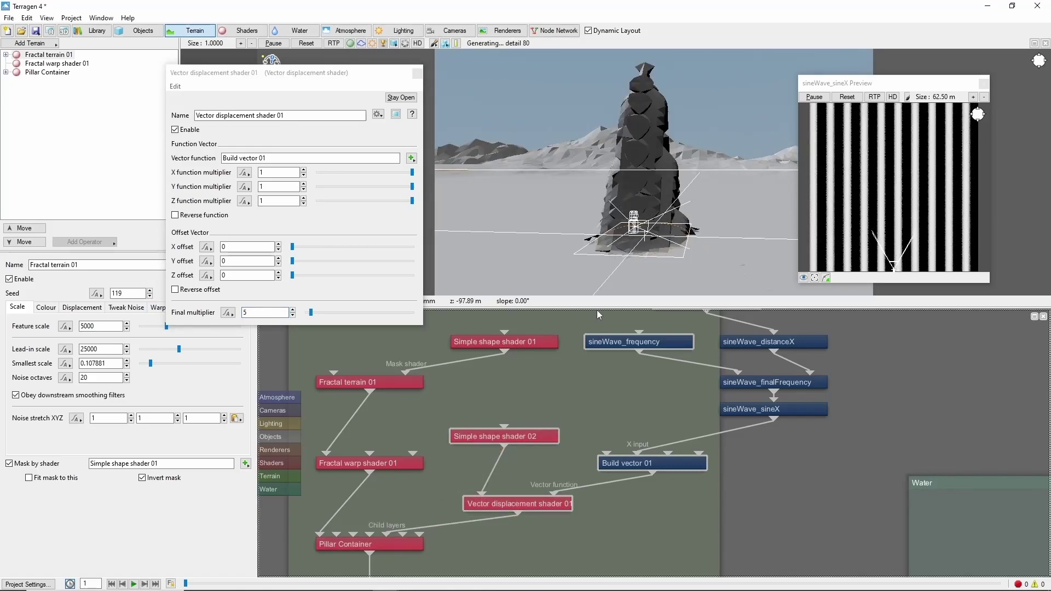
{"action": "scroll", "coordinate": [730, 176], "scroll_direction": "up", "scroll_amount": 3}
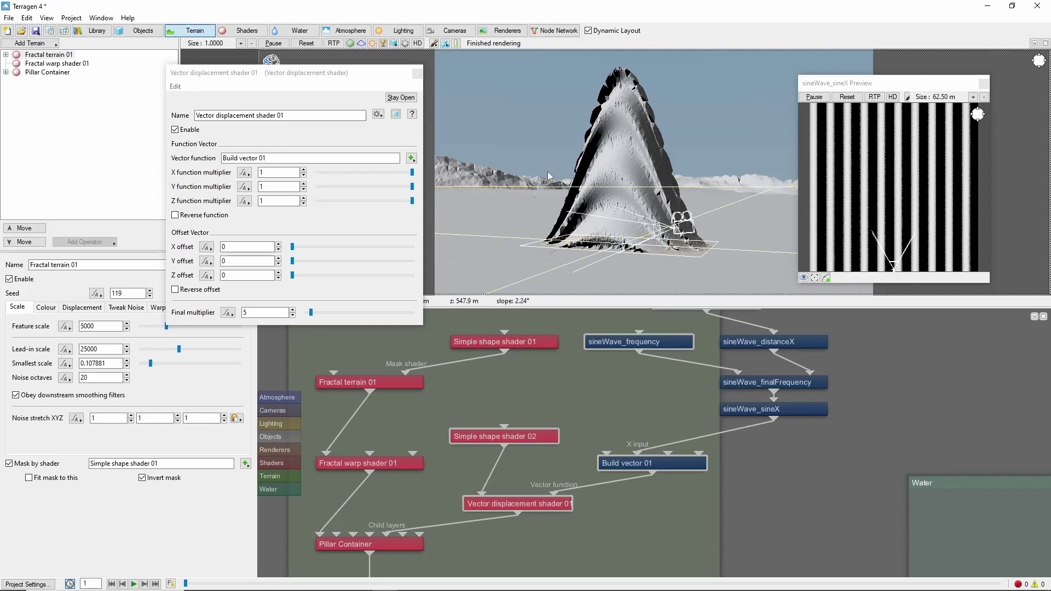
{"action": "scroll", "coordinate": [596, 462], "scroll_direction": "down", "scroll_amount": 3}
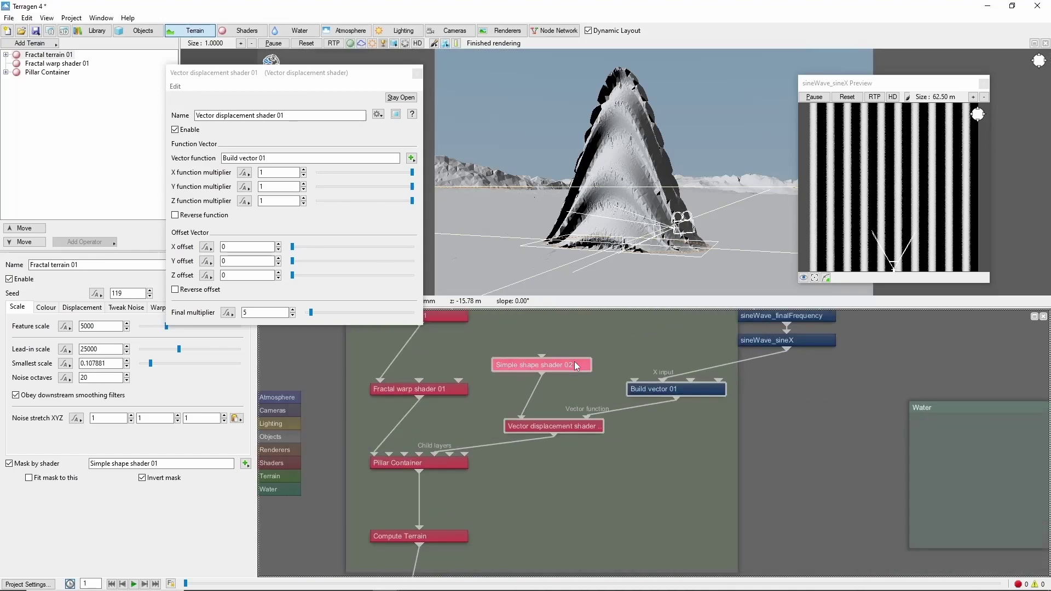
- Duplicate the shape as 60-by-110 Simple shape shader 02_1 with 5-wide smooth-step edge, masking Pillar Container
{"action": "key", "text": "ctrl+d"}
{"action": "left_click", "coordinate": [636, 445]}
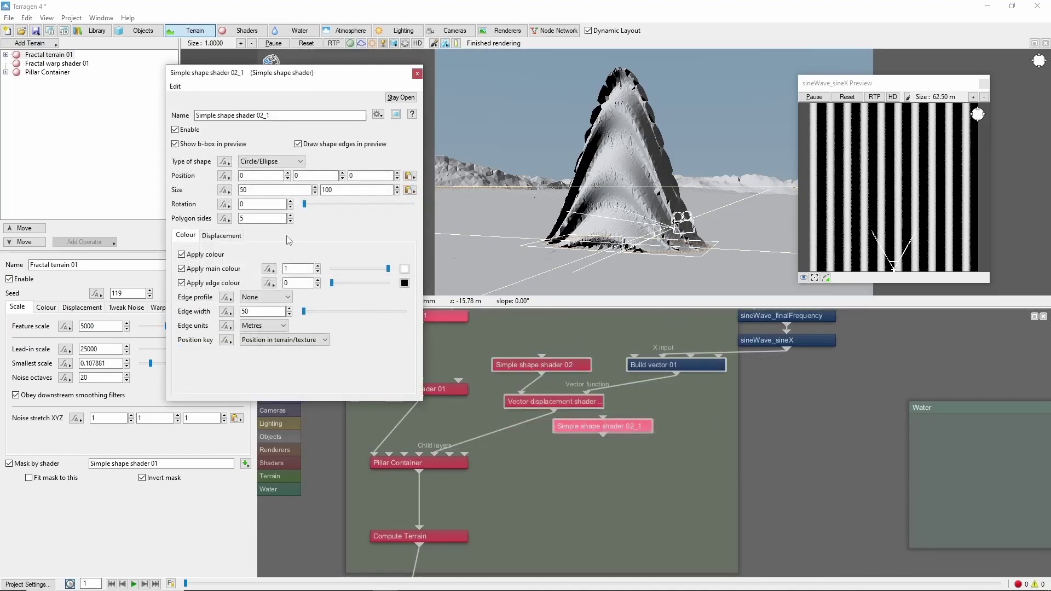
{"action": "double_click", "coordinate": [254, 189]}
{"action": "left_click", "coordinate": [272, 298]}
{"action": "left_click", "coordinate": [274, 305]}
{"action": "double_click", "coordinate": [275, 312]}
{"action": "type", "text": "5"}
{"action": "left_click", "coordinate": [272, 297]}
{"action": "left_click", "coordinate": [274, 321]}
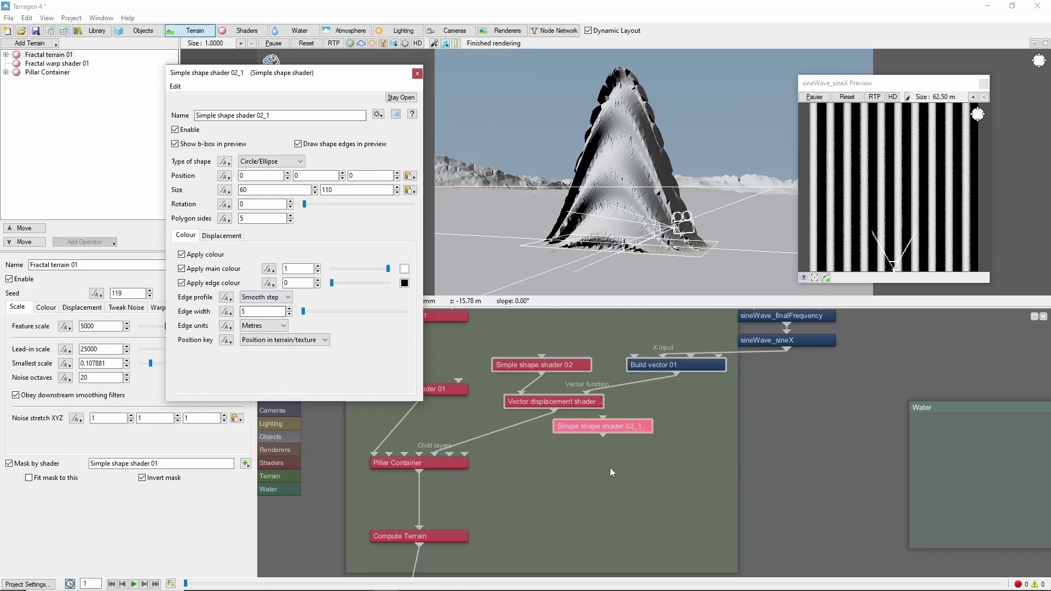
{"action": "left_click_drag", "start_coordinate": [601, 435], "coordinate": [467, 457]}
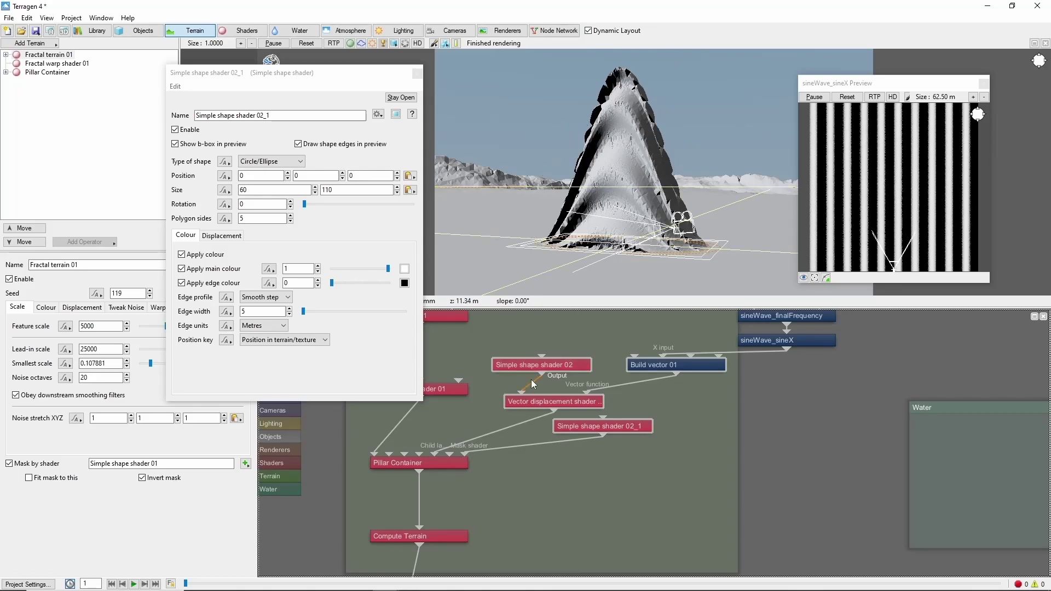
- Add a Vortex warp after the vector displacement with radius 100
{"action": "right_click", "coordinate": [543, 487]}
{"action": "mouse_move", "coordinate": [684, 455]}
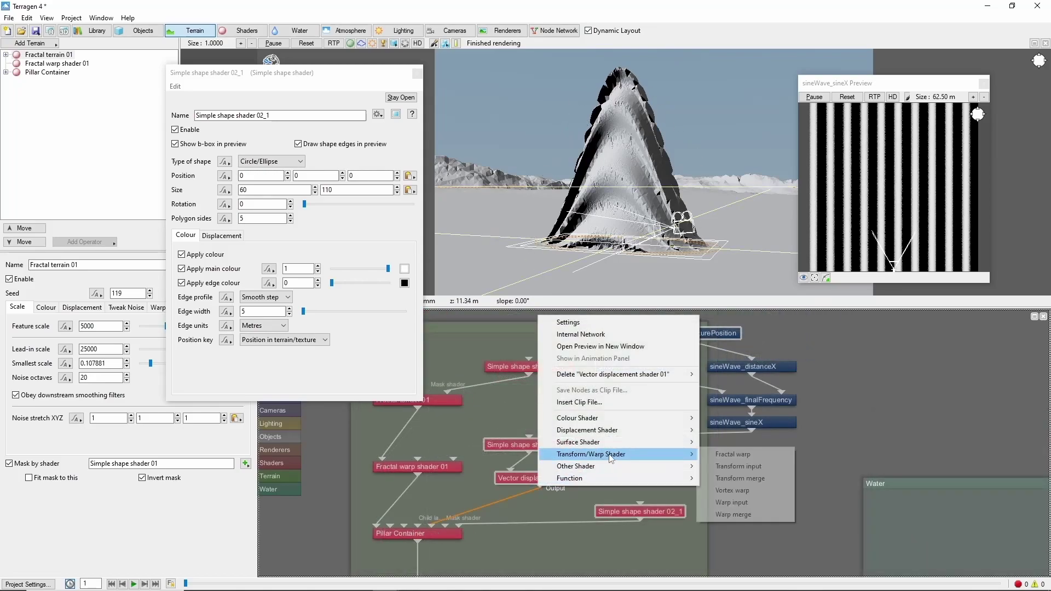
{"action": "left_click", "coordinate": [750, 490]}
{"action": "left_click", "coordinate": [299, 158]}
{"action": "key", "text": "BackSpace"}
{"action": "key", "text": "Return"}
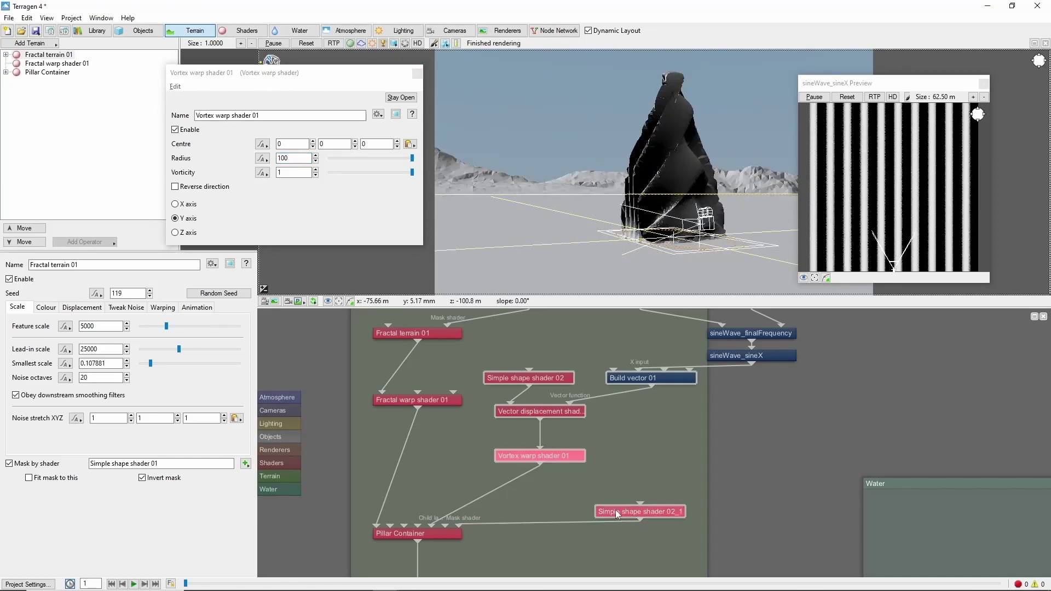
- Resize Simple shape shader 02_1 to 120 by 120
{"action": "left_click", "coordinate": [615, 511]}
{"action": "double_click", "coordinate": [615, 510]}
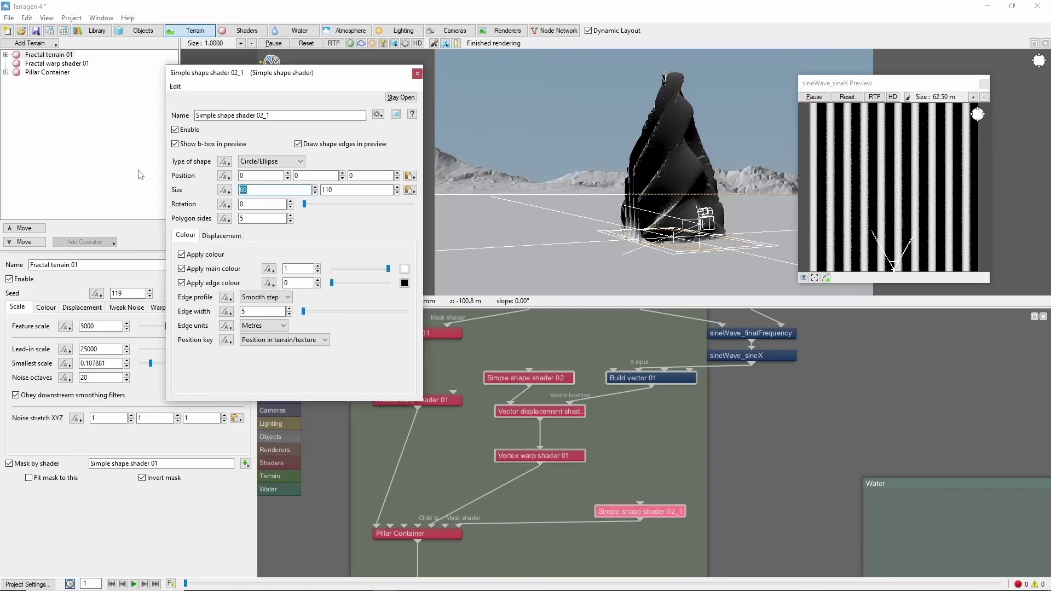
{"action": "type", "text": "120"}
{"action": "key", "text": "Tab"}
{"action": "type", "text": "120"}
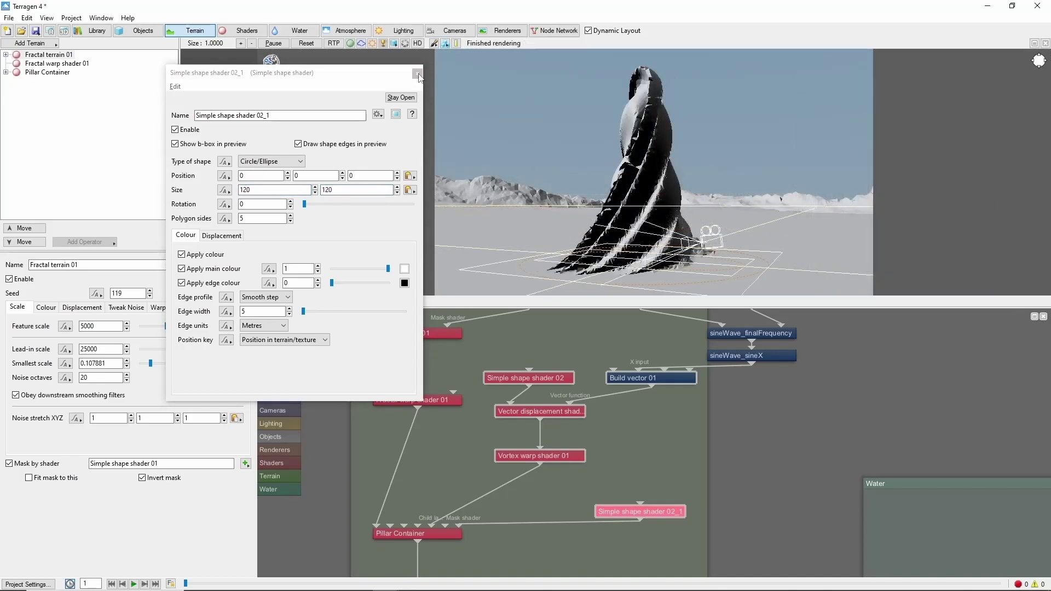
{"action": "left_click", "coordinate": [417, 73]}
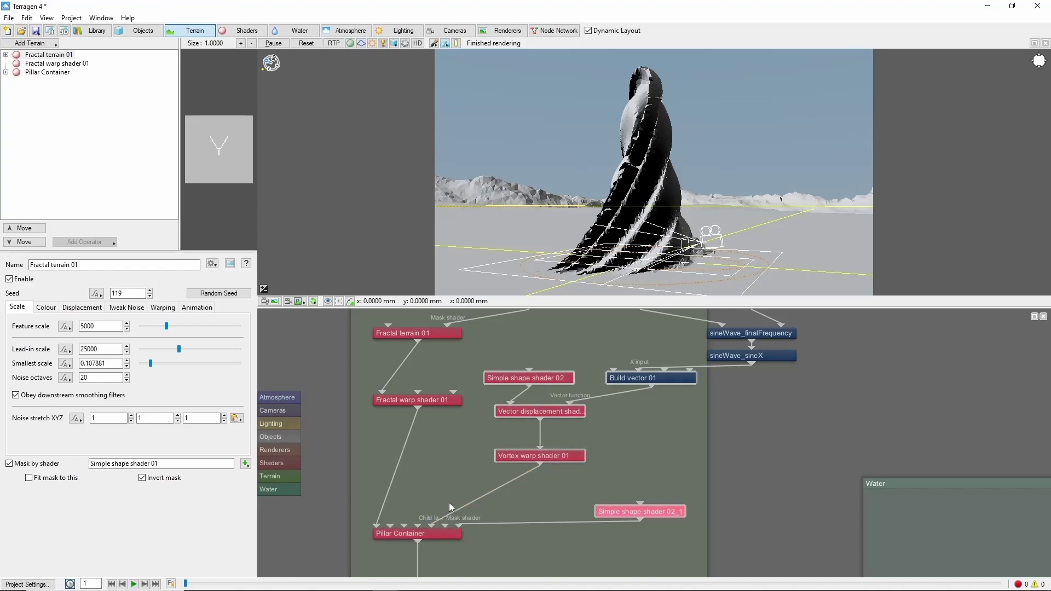
- Insert a Power fractal shader v3 after Vector displacement shader 01 with lead-in scale 5
{"action": "right_click", "coordinate": [540, 422]}
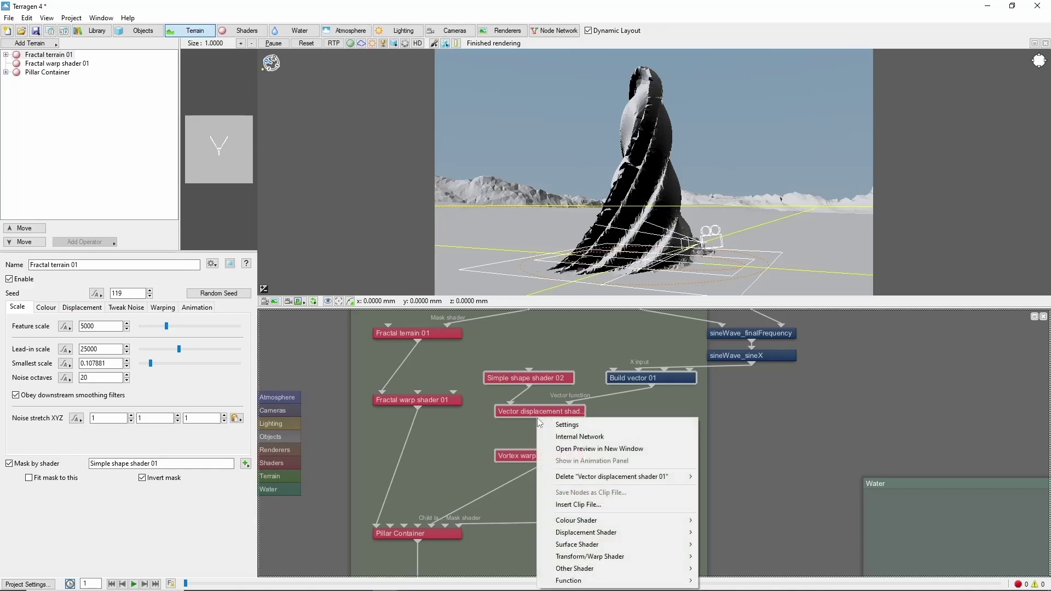
{"action": "mouse_move", "coordinate": [629, 527]}
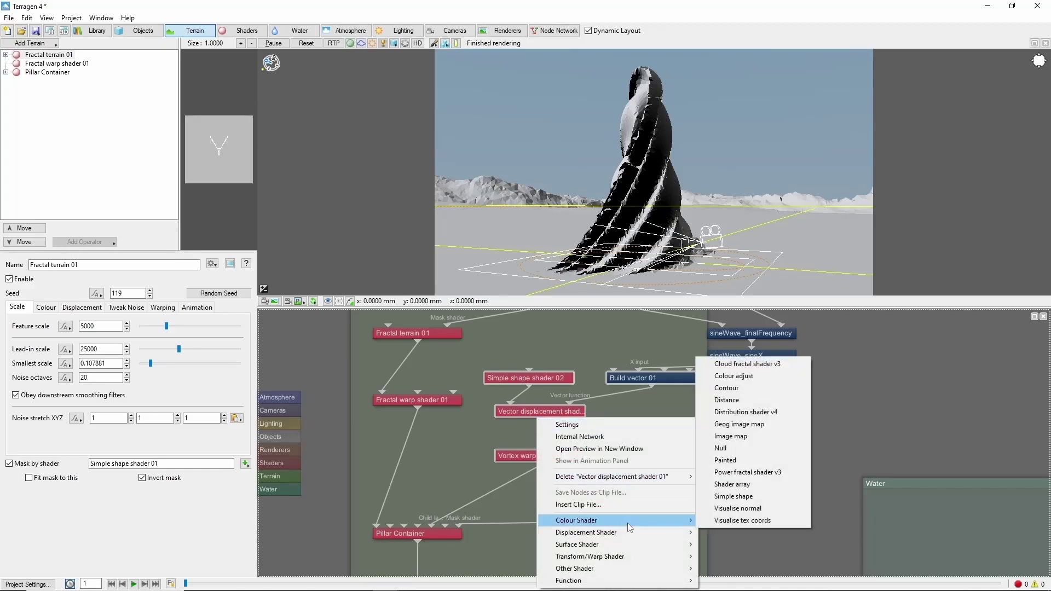
{"action": "left_click", "coordinate": [744, 472]}
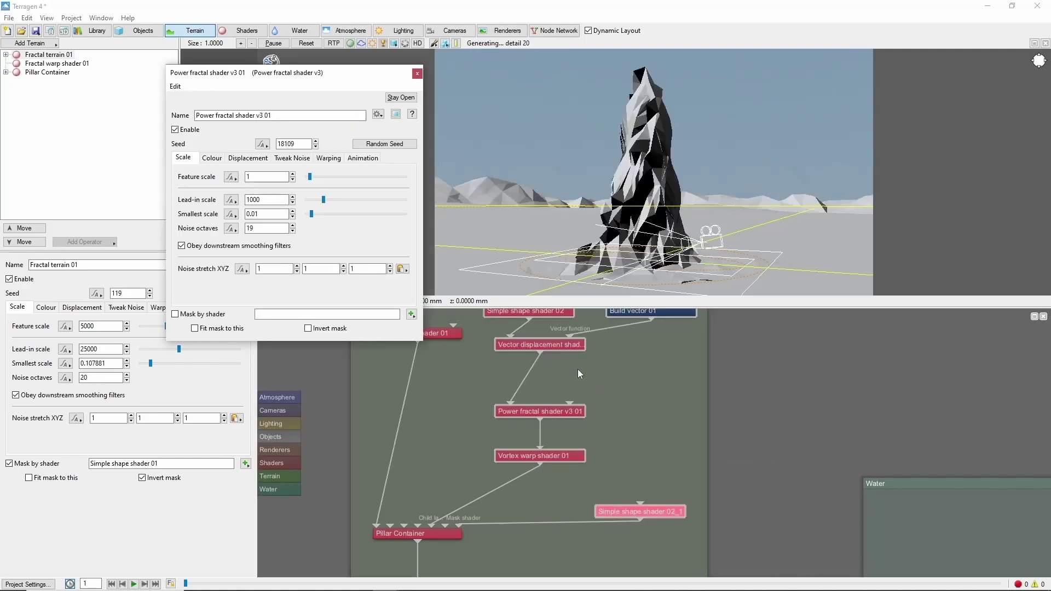
{"action": "left_click", "coordinate": [278, 174]}
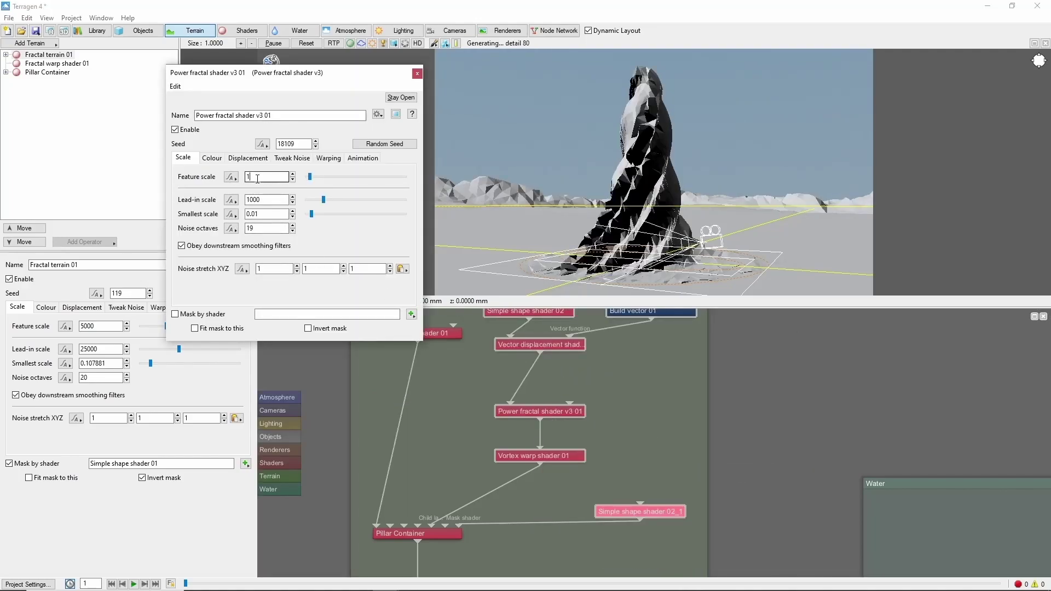
{"action": "key", "text": "Tab"}
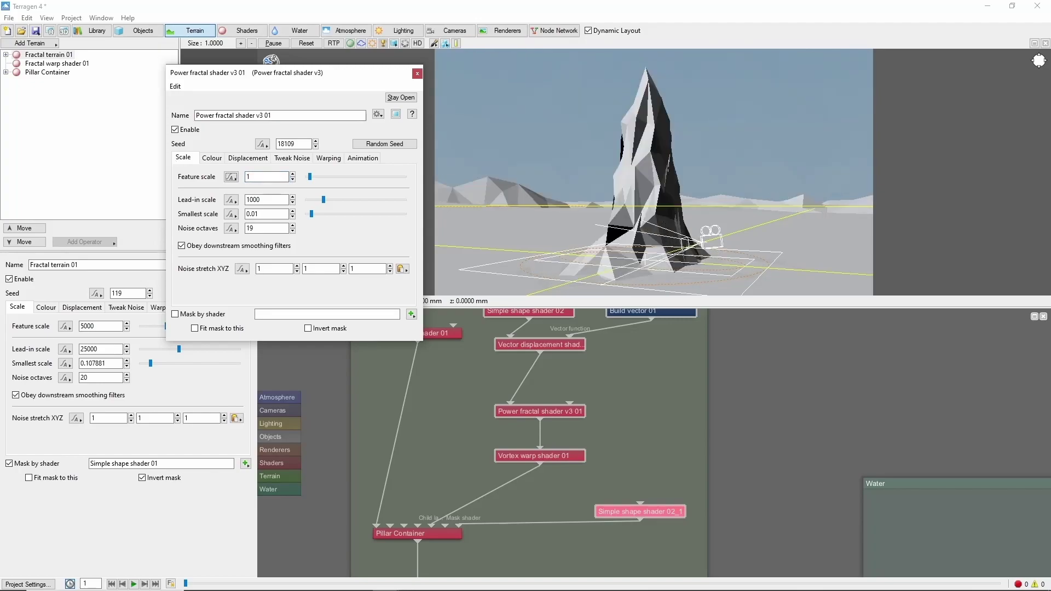
{"action": "type", "text": "5"}
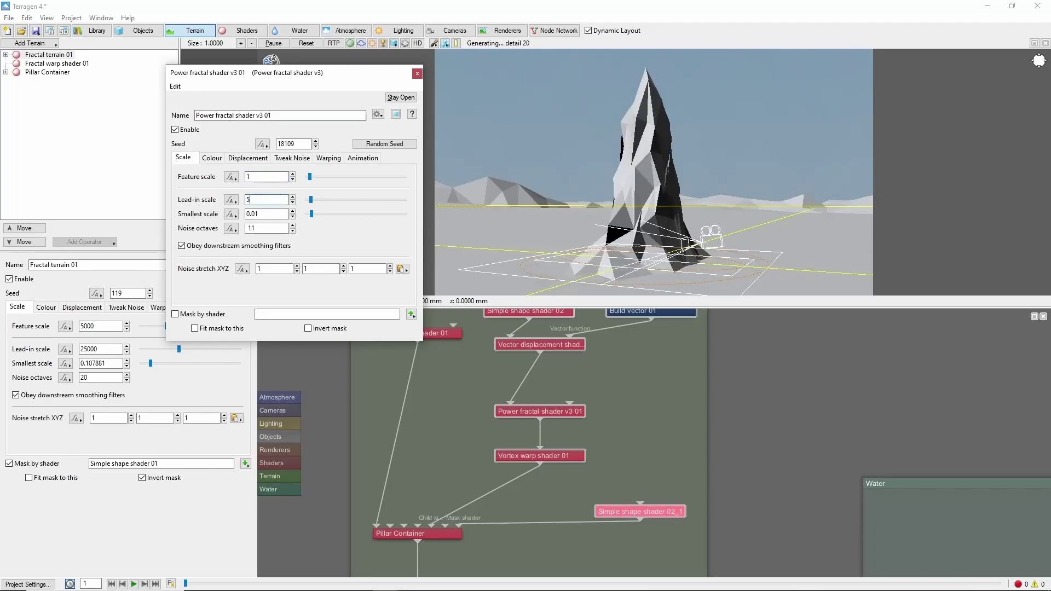
- Enable the low colour, set both colours to grey, and turn off Apply displacement
{"action": "left_click", "coordinate": [211, 158]}
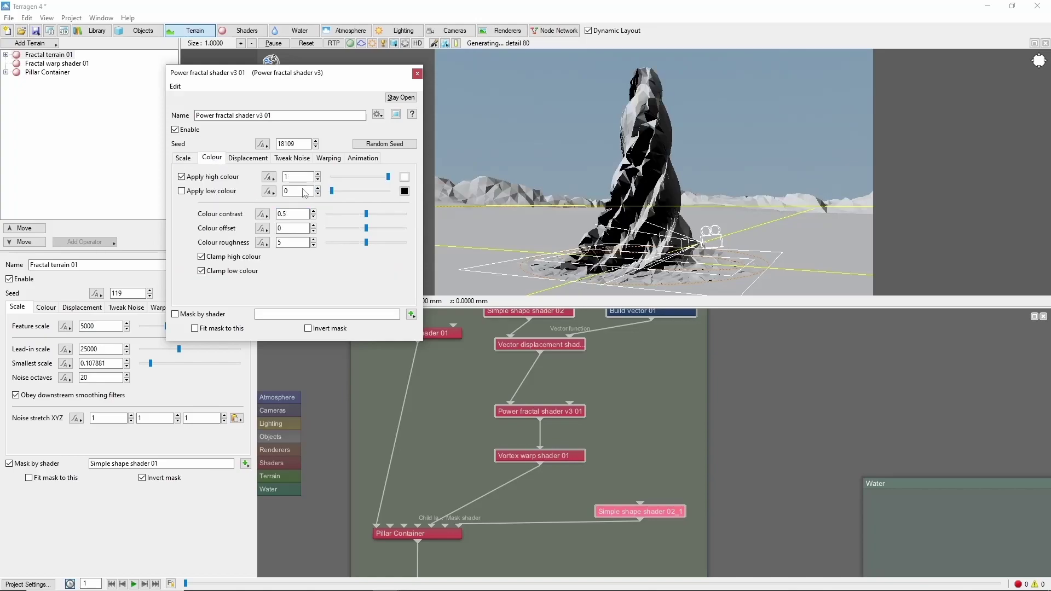
{"action": "left_click", "coordinate": [191, 196]}
{"action": "left_click_drag", "start_coordinate": [331, 190], "coordinate": [340, 176]}
{"action": "left_click", "coordinate": [352, 54]}
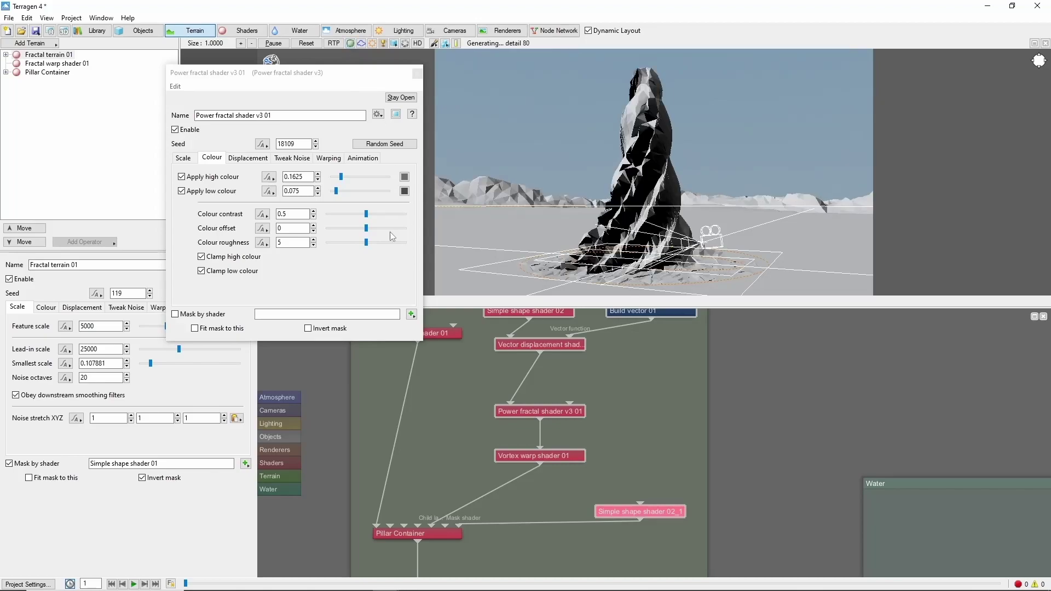
{"action": "left_click", "coordinate": [247, 158]}
{"action": "left_click", "coordinate": [181, 176]}
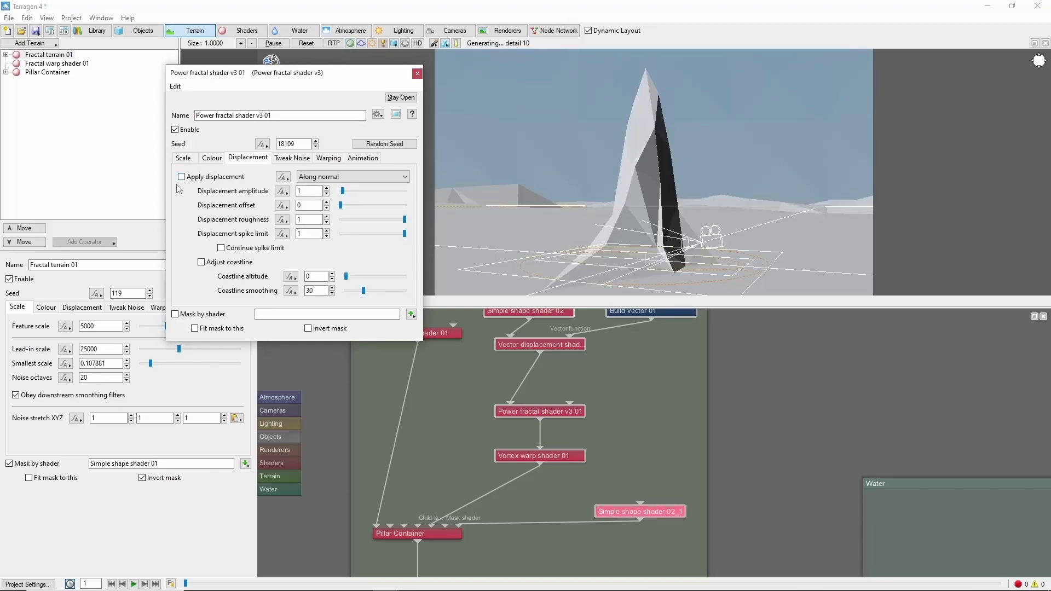
- Set the noise flavour to Perlin ridges and switch the preview to ray-traced rendering
{"action": "left_click", "coordinate": [292, 158]}
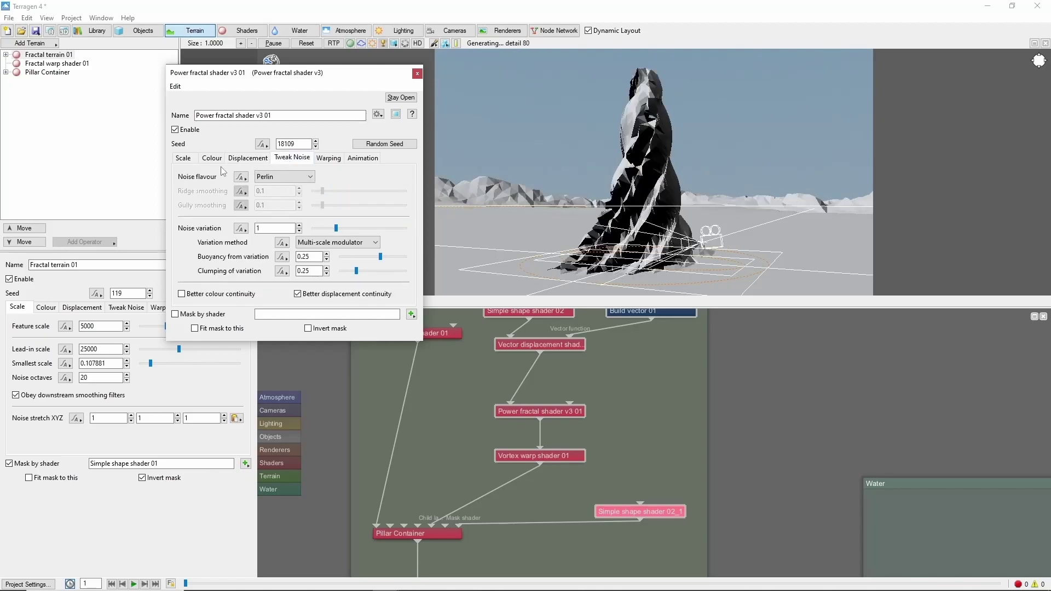
{"action": "left_click", "coordinate": [295, 176]}
{"action": "left_click", "coordinate": [303, 209]}
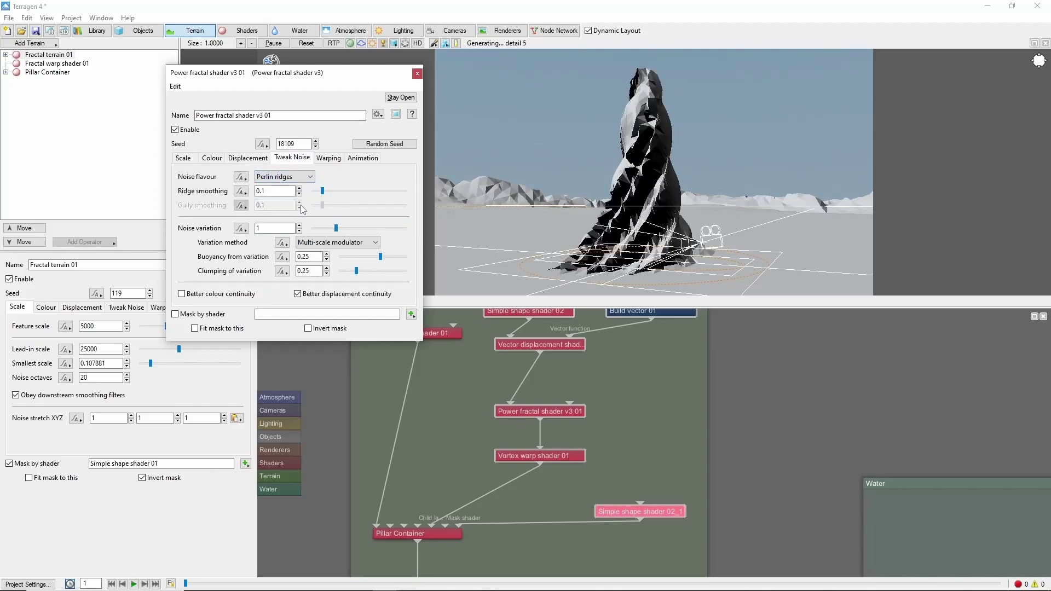
{"action": "left_click", "coordinate": [333, 43]}
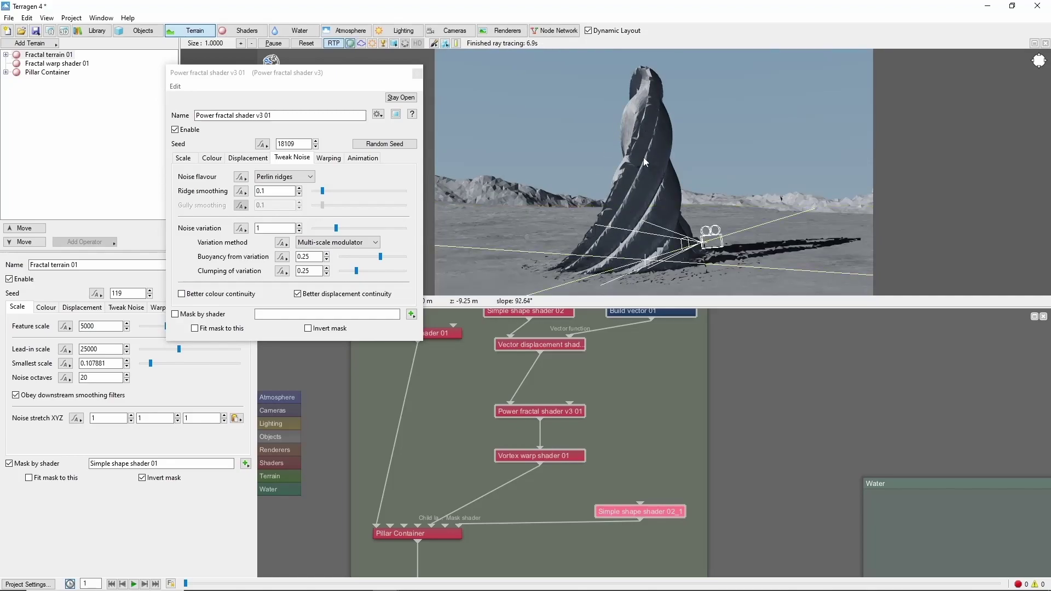
- Connect Simple shape shader 02_1 to the Base colours Mask shader input
{"action": "scroll", "coordinate": [591, 454], "scroll_direction": "down", "scroll_amount": 1}
{"action": "scroll", "coordinate": [591, 454], "scroll_direction": "down", "scroll_amount": 1}
{"action": "left_click_drag", "start_coordinate": [585, 472], "coordinate": [664, 364]}
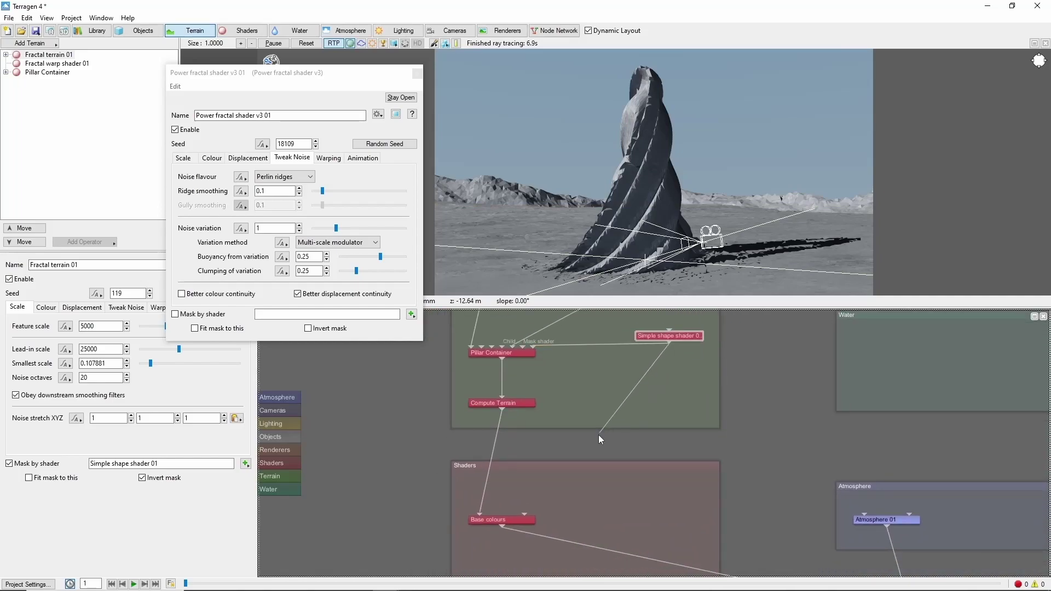
{"action": "left_click_drag", "start_coordinate": [598, 435], "coordinate": [520, 520]}
- Tick Invert mask on Base colours and bring up the Lighting settings
{"action": "double_click", "coordinate": [517, 521]}
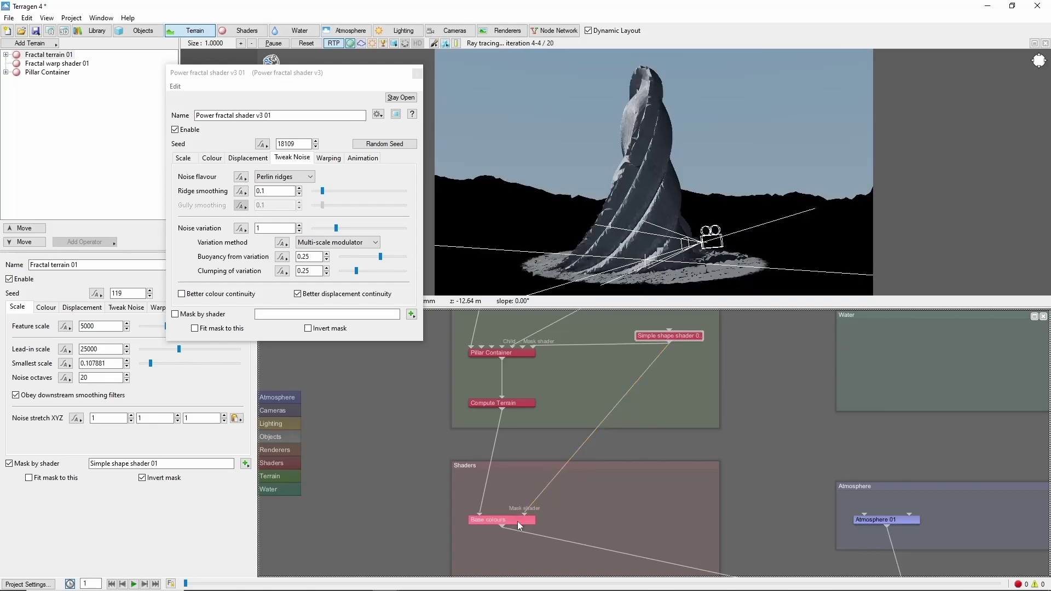
{"action": "left_click", "coordinate": [307, 329]}
{"action": "left_click", "coordinate": [403, 30]}
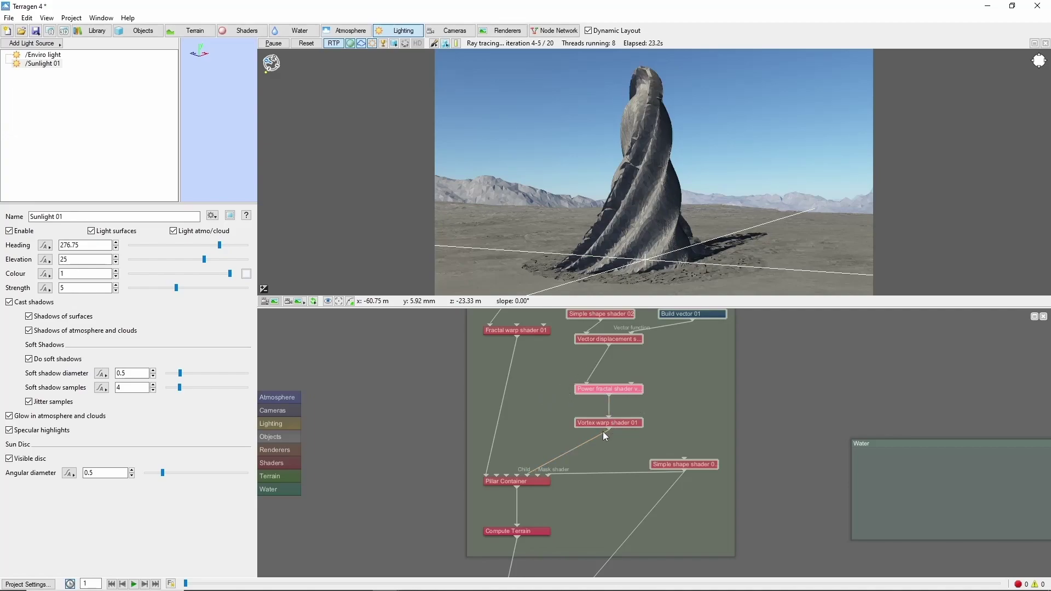
- Bring the Shaders group and Compute Terrain into view and add a Cracks & Tension Fracture shader node
{"action": "left_click_drag", "start_coordinate": [583, 518], "coordinate": [583, 435]}
{"action": "scroll", "coordinate": [584, 435], "scroll_direction": "up", "scroll_amount": 2}
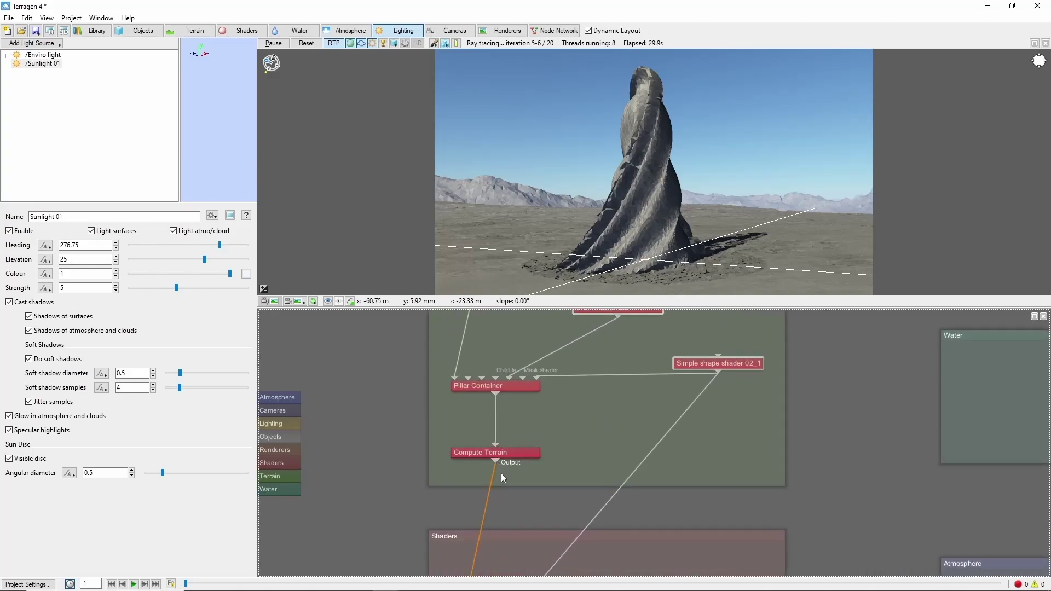
{"action": "left_click_drag", "start_coordinate": [506, 475], "coordinate": [562, 402]}
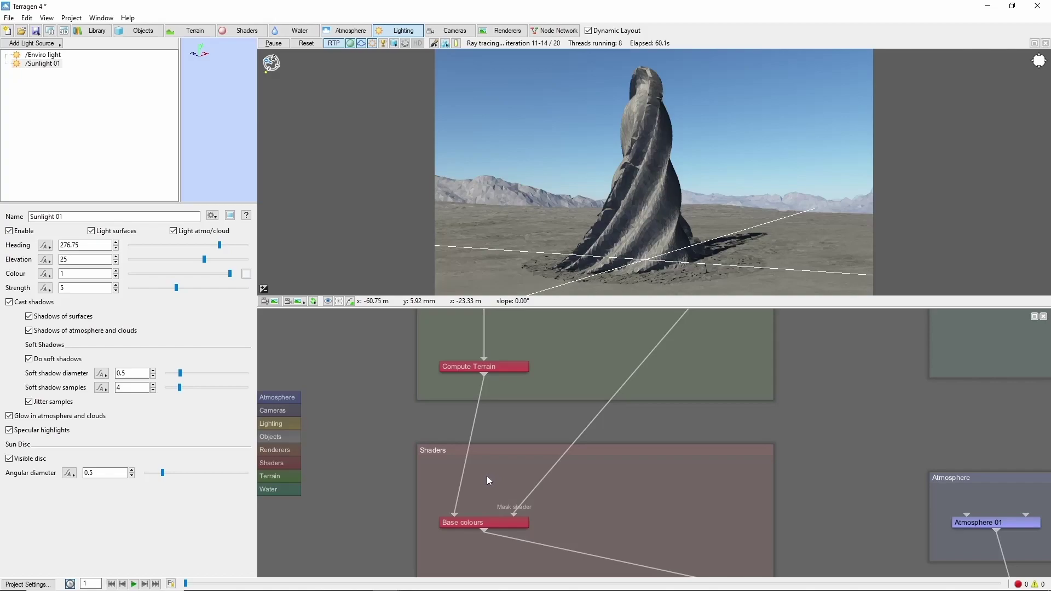
{"action": "key", "text": "ctrl+z"}
- Insert Surface layer 01 after Compute Terrain, fed by the Cracks & Tension Fracture node
{"action": "right_click", "coordinate": [485, 377]}
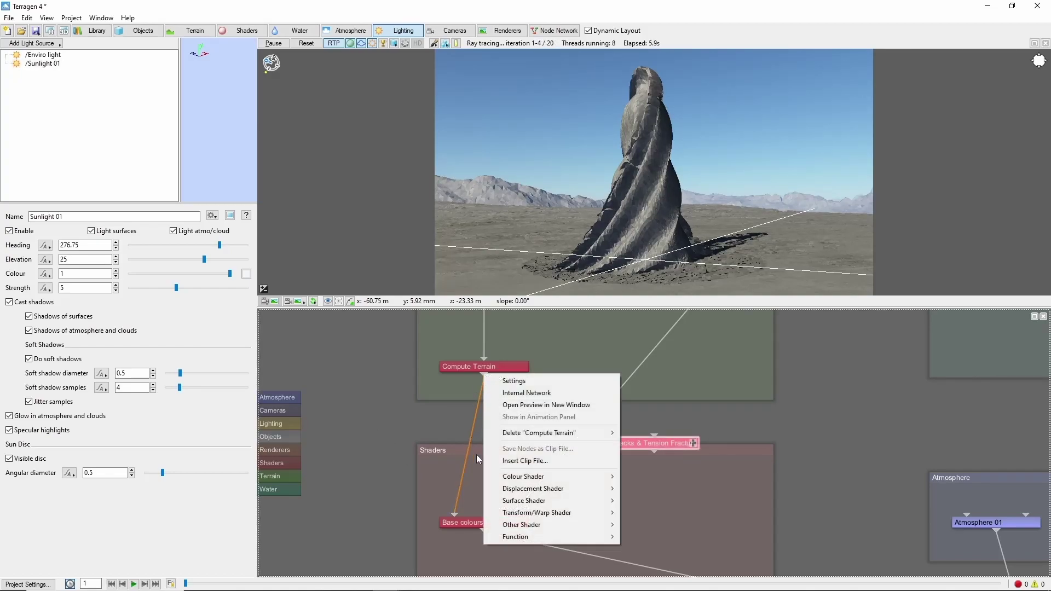
{"action": "mouse_move", "coordinate": [562, 506]}
{"action": "left_click", "coordinate": [660, 493]}
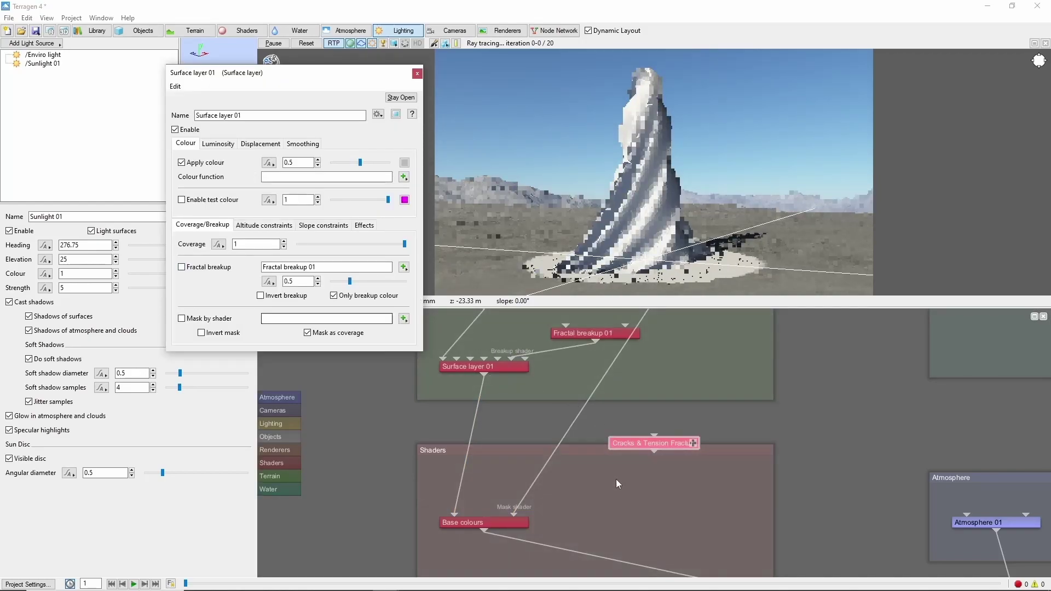
{"action": "left_click_drag", "start_coordinate": [625, 444], "coordinate": [543, 299]}
{"action": "left_click_drag", "start_coordinate": [550, 344], "coordinate": [592, 435]}
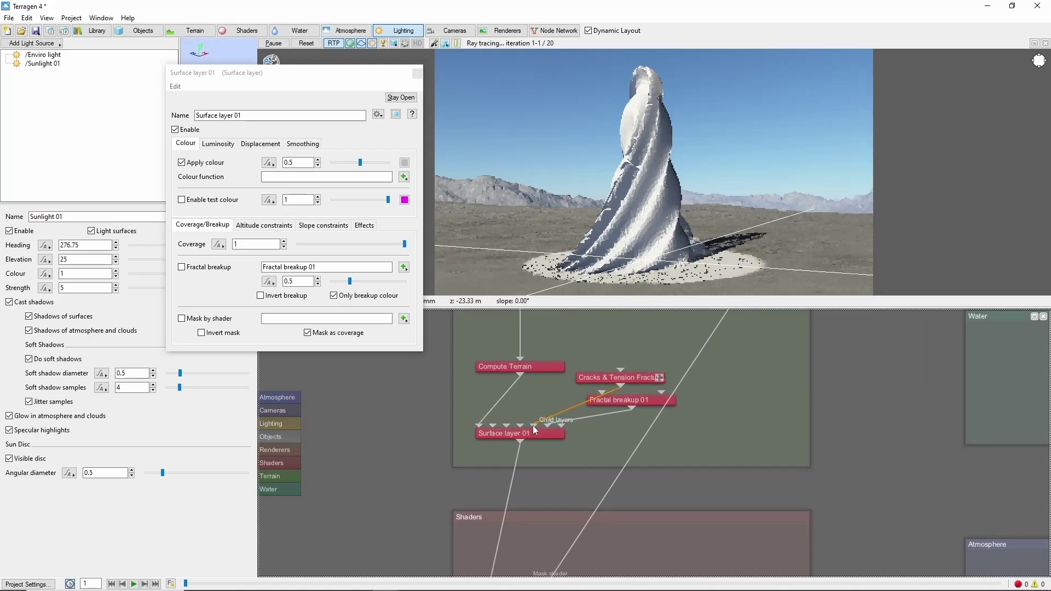
- Mask Surface layer 01 with Simple shape shader 02_1 and uncheck Apply colour
{"action": "scroll", "coordinate": [723, 403], "scroll_direction": "down", "scroll_amount": 1}
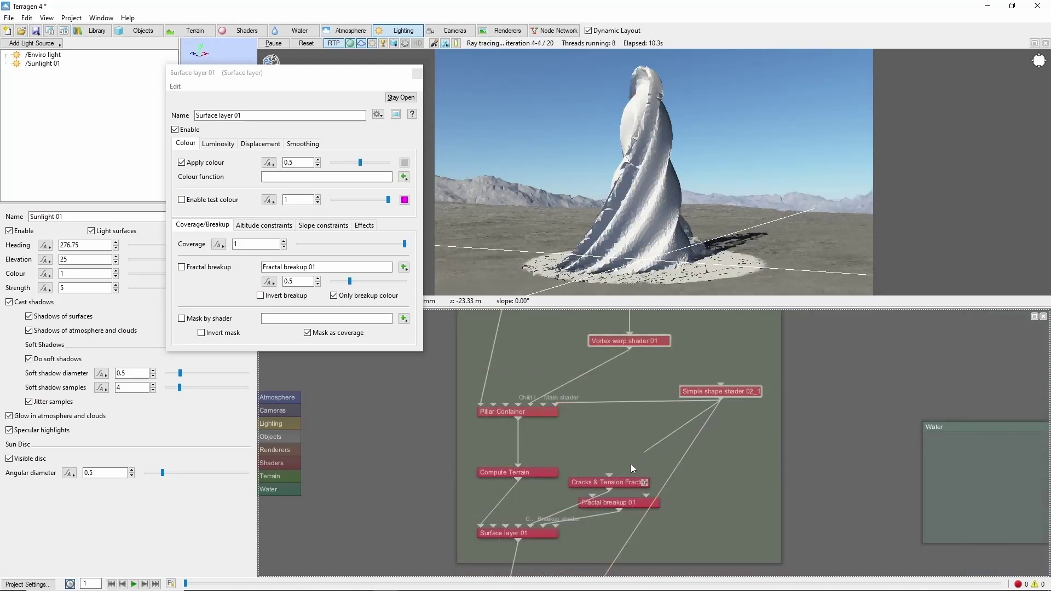
{"action": "left_click_drag", "start_coordinate": [627, 468], "coordinate": [558, 528]}
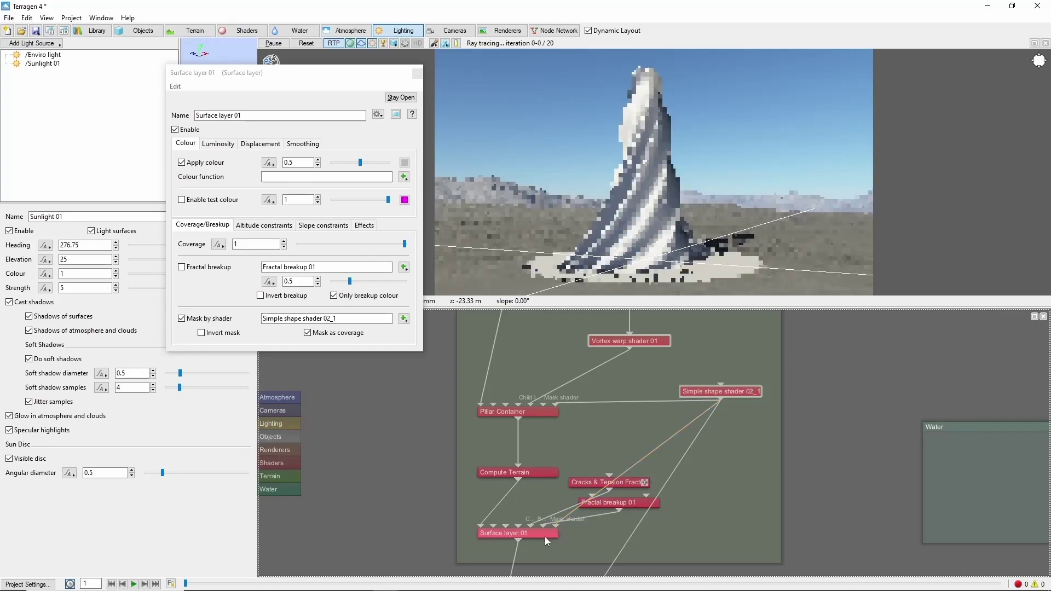
{"action": "left_click", "coordinate": [545, 536]}
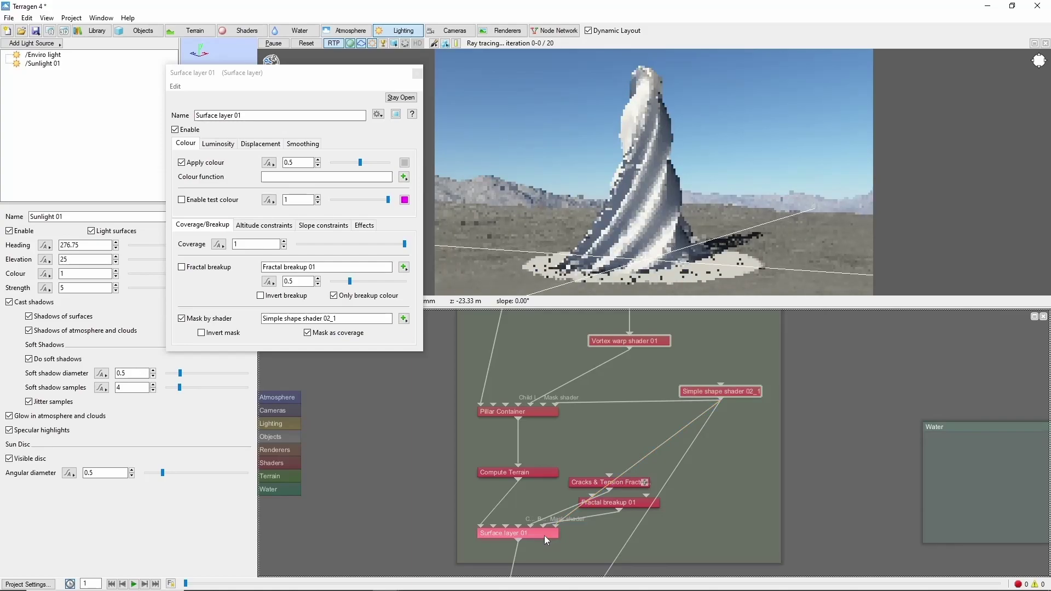
{"action": "left_click", "coordinate": [182, 163]}
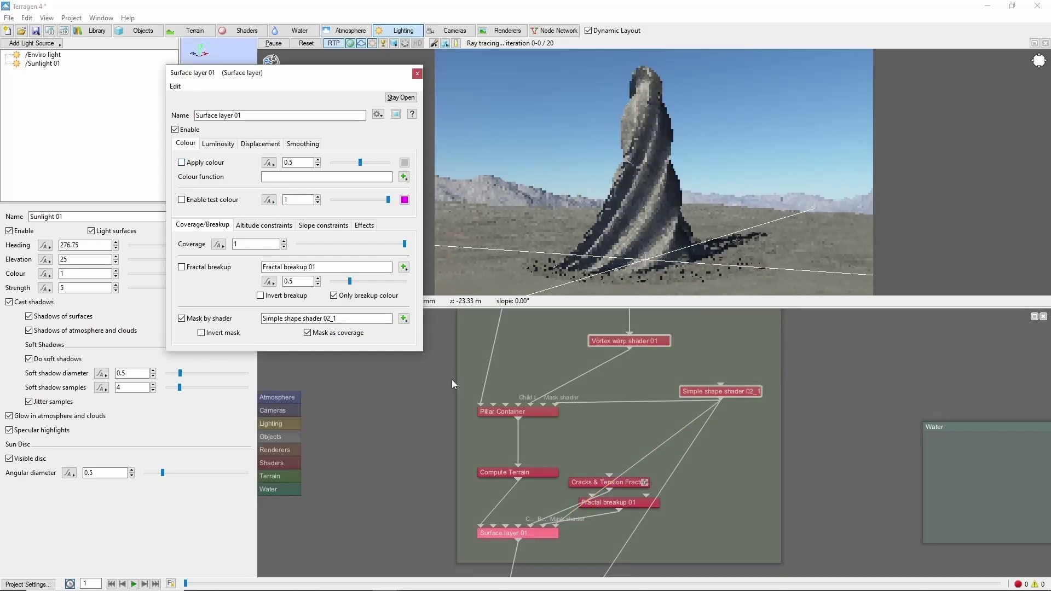